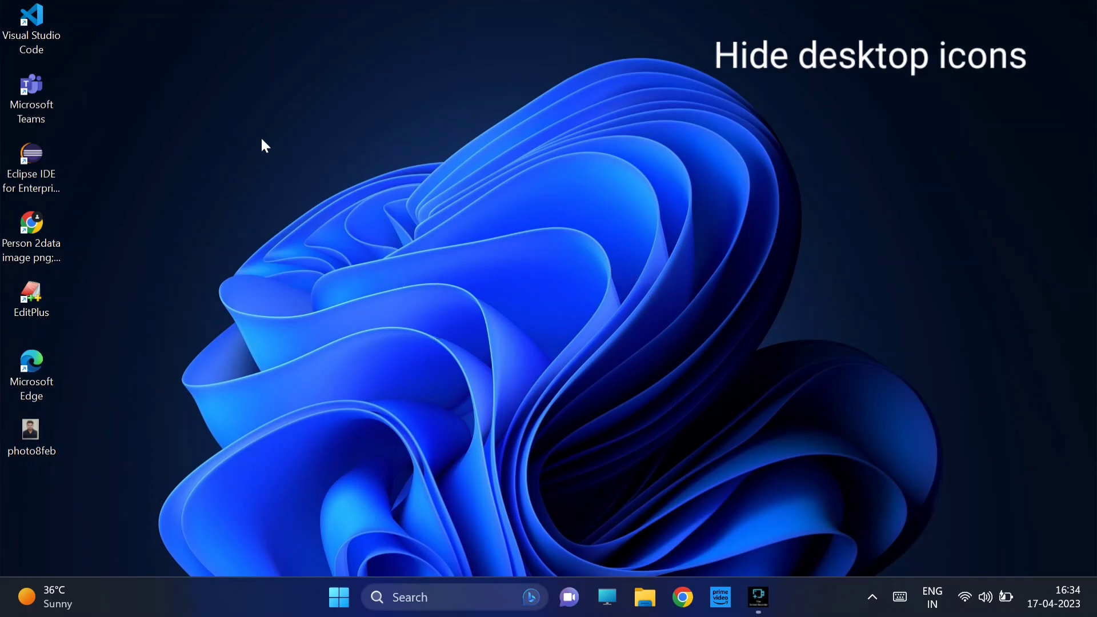
Step: Hide all desktop icons
{"action": "right_click", "coordinate": [288, 123]}
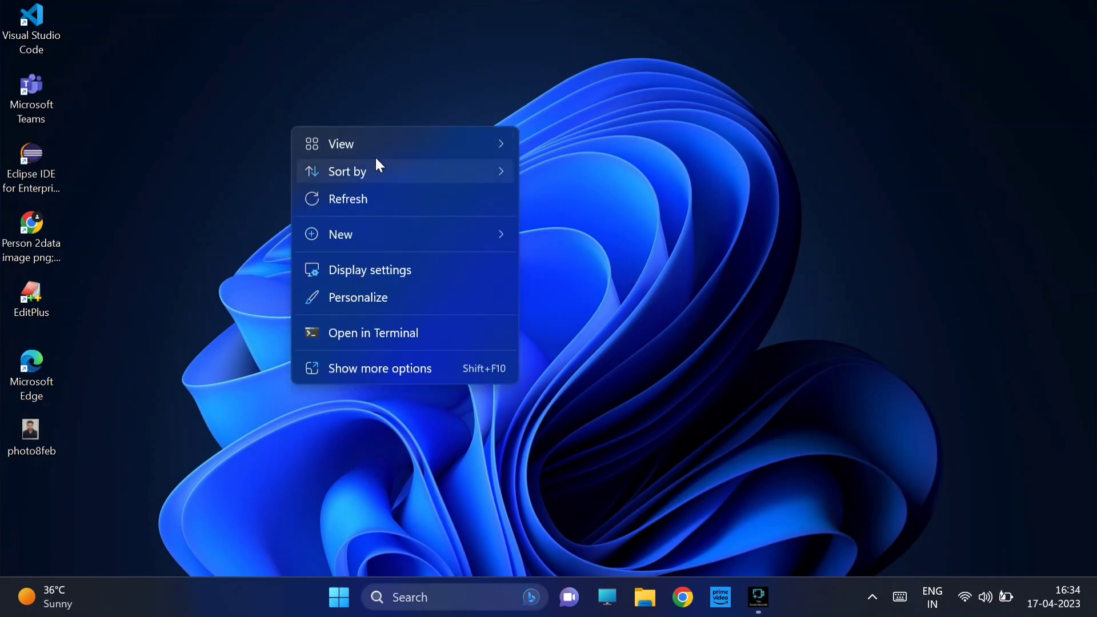
{"action": "mouse_move", "coordinate": [399, 145]}
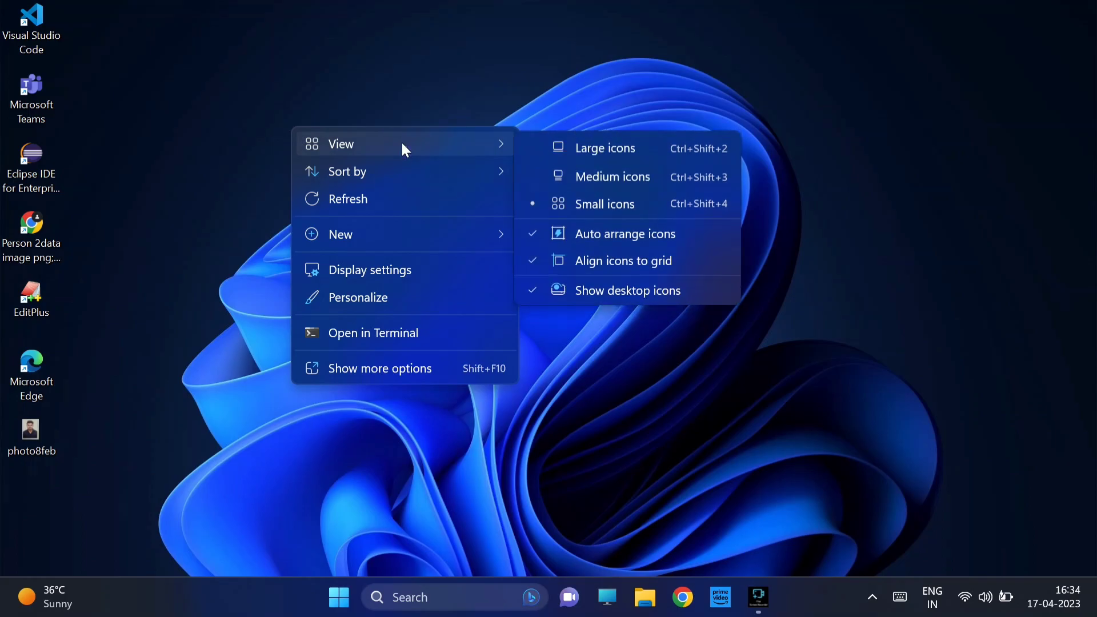
{"action": "left_click", "coordinate": [607, 292]}
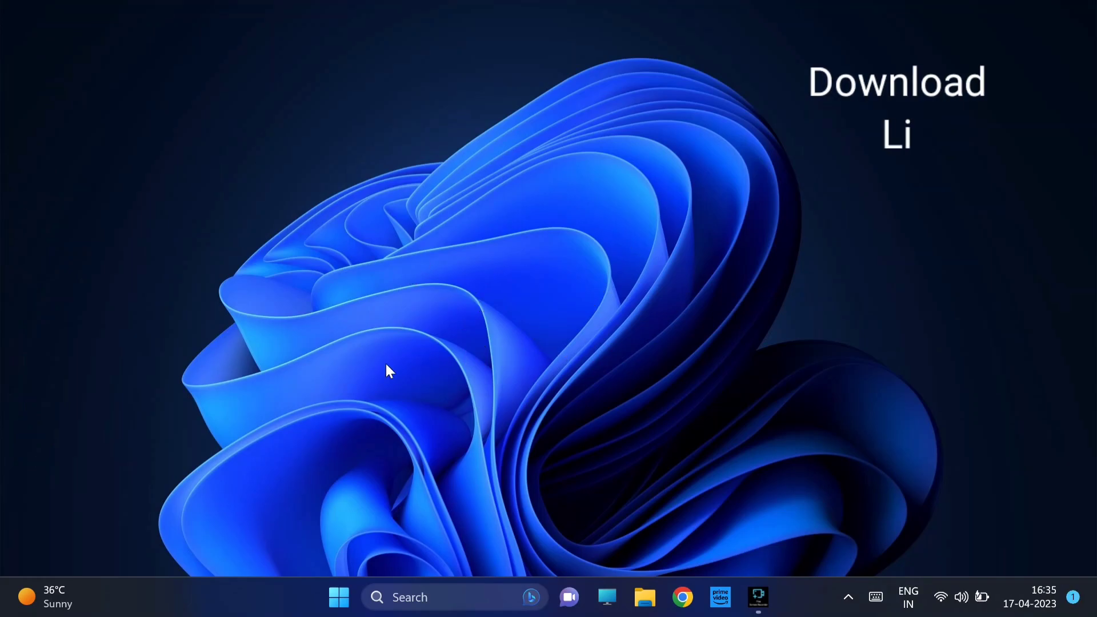
Step: Switch to Microsoft Store, search for "lively wallpaper" and open the Lively Wallpaper app page
{"action": "left_click", "coordinate": [349, 609]}
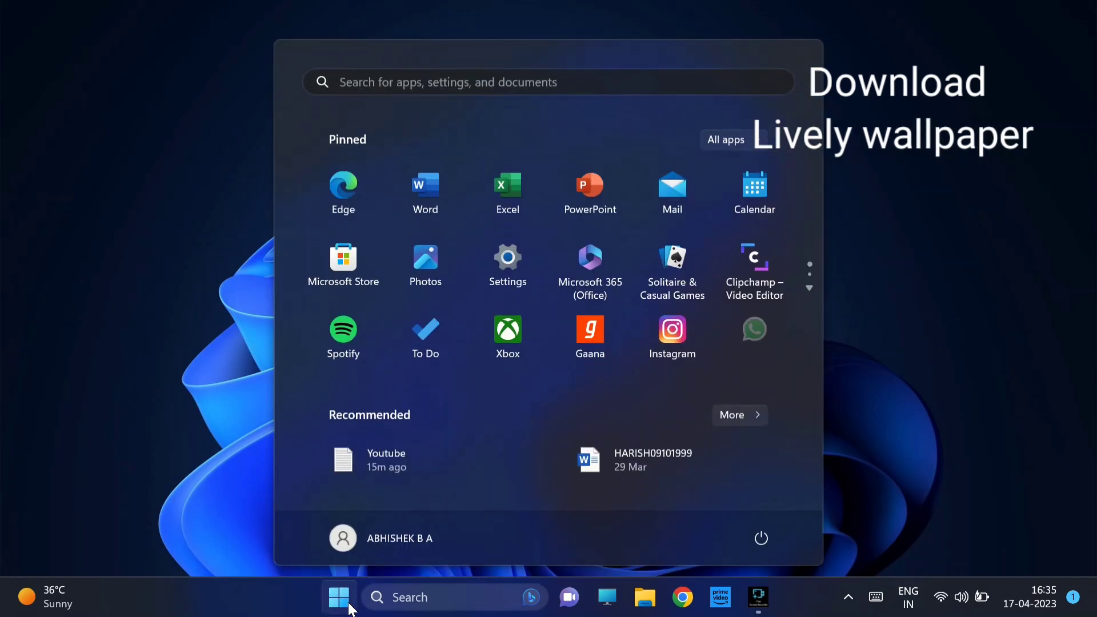
{"action": "left_click", "coordinate": [345, 262]}
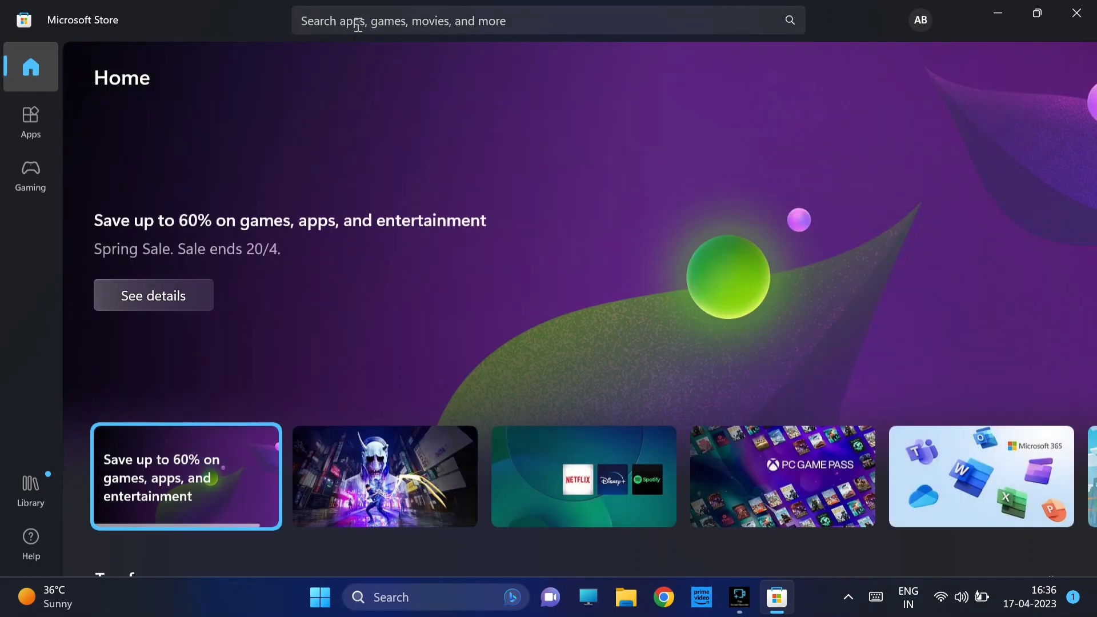
{"action": "left_click", "coordinate": [358, 25]}
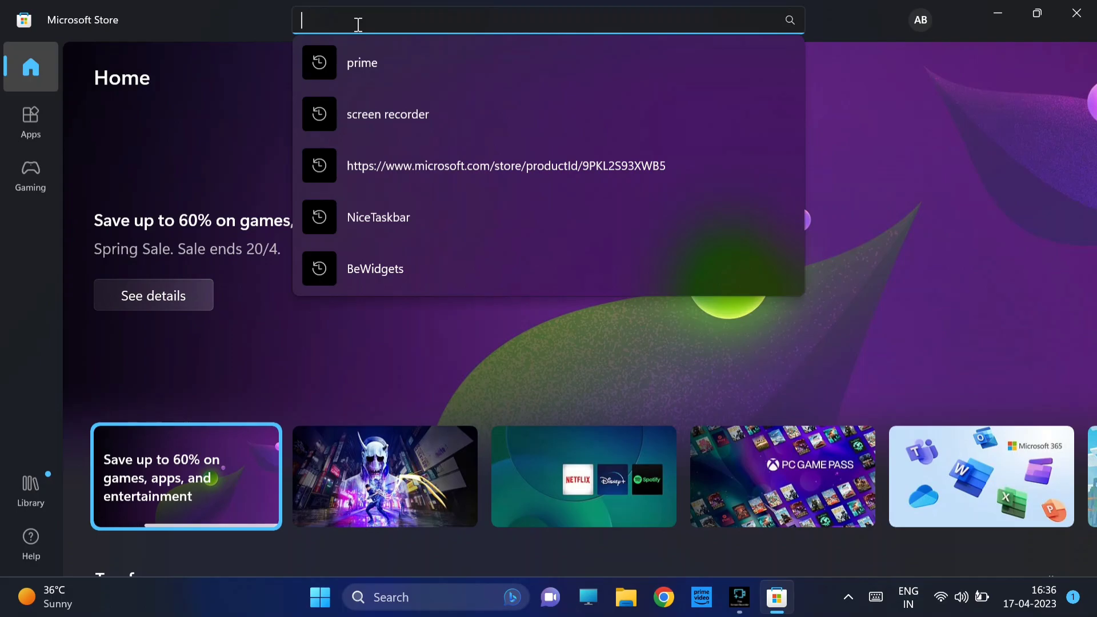
{"action": "type", "text": "live"}
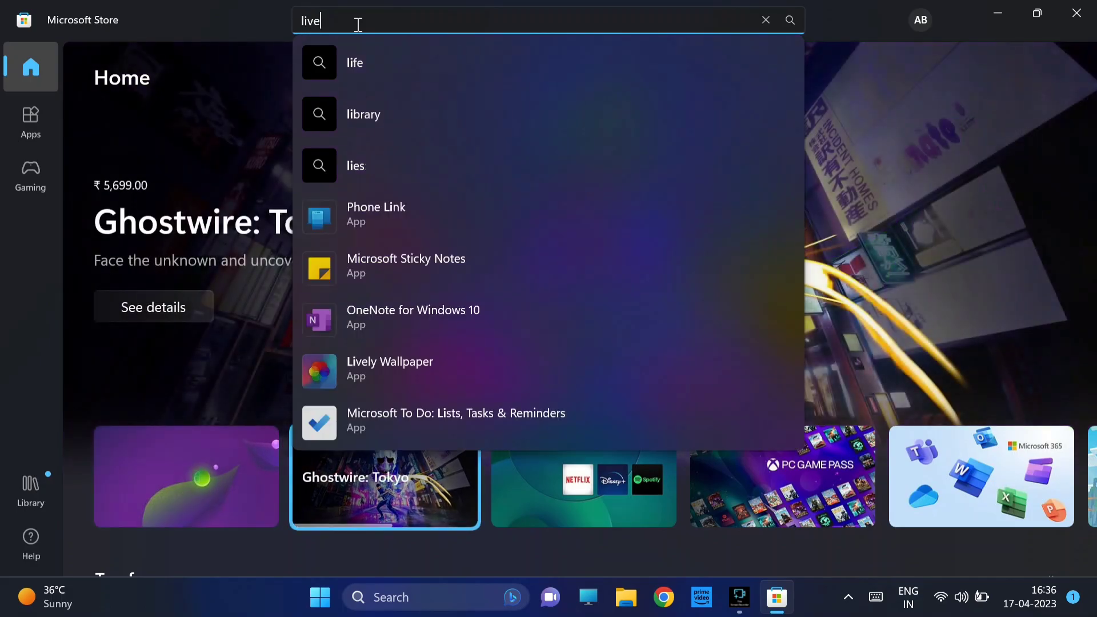
{"action": "type", "text": "ly"}
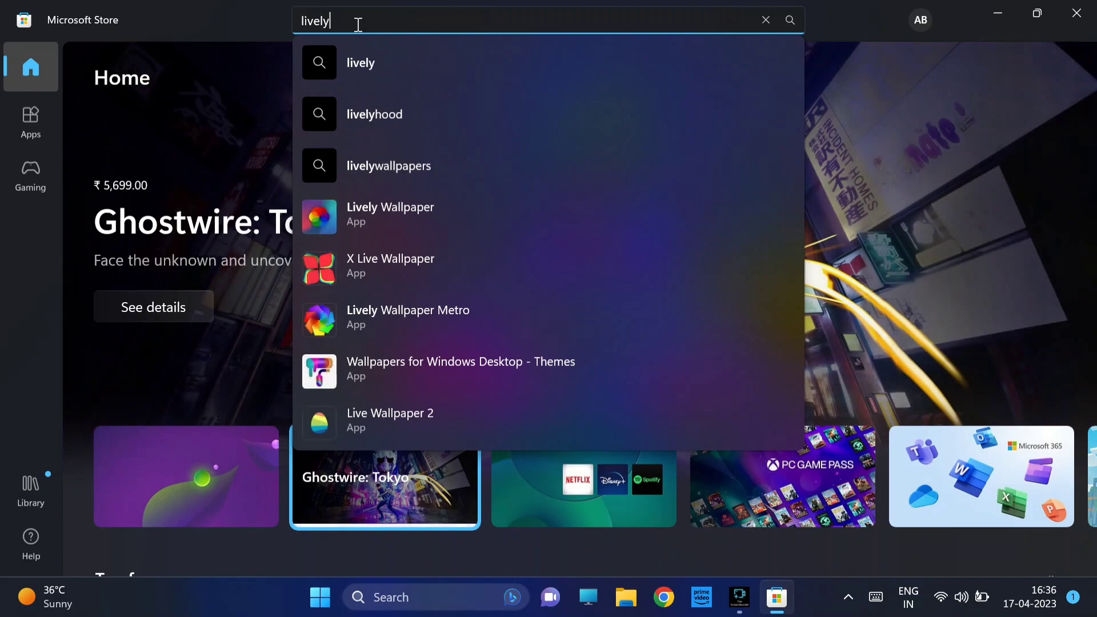
{"action": "type", "text": " wallpa"}
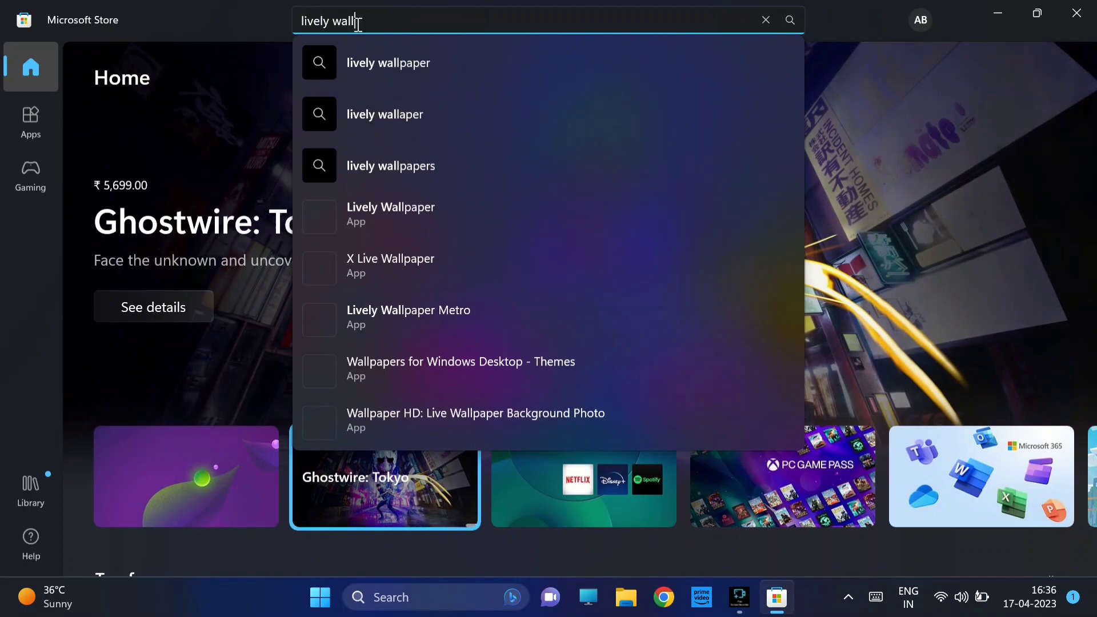
{"action": "type", "text": "per"}
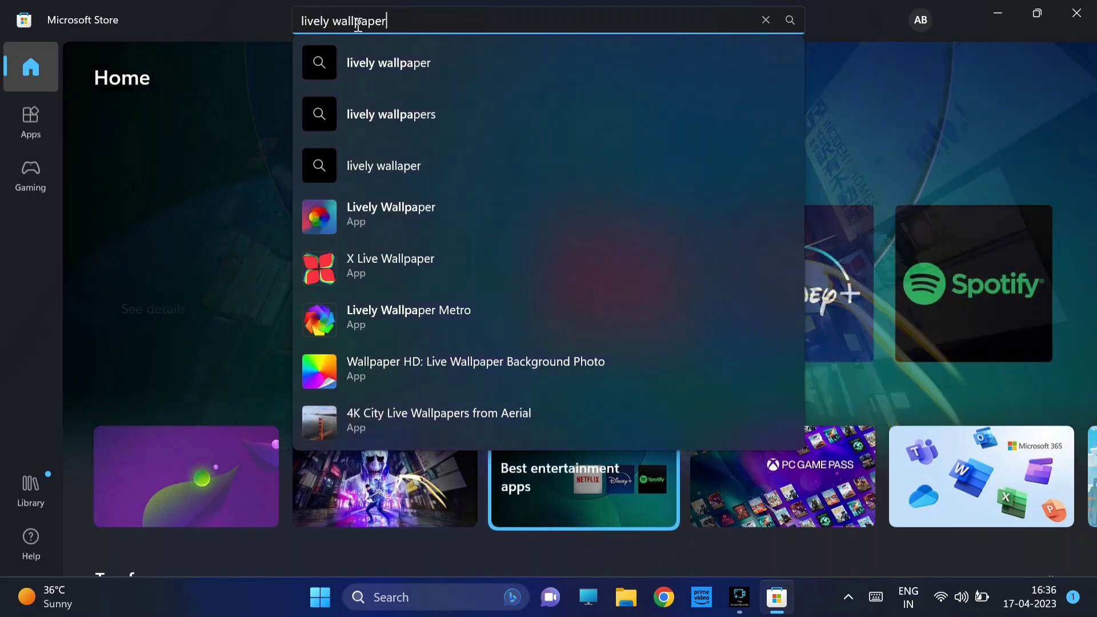
{"action": "left_click", "coordinate": [440, 222]}
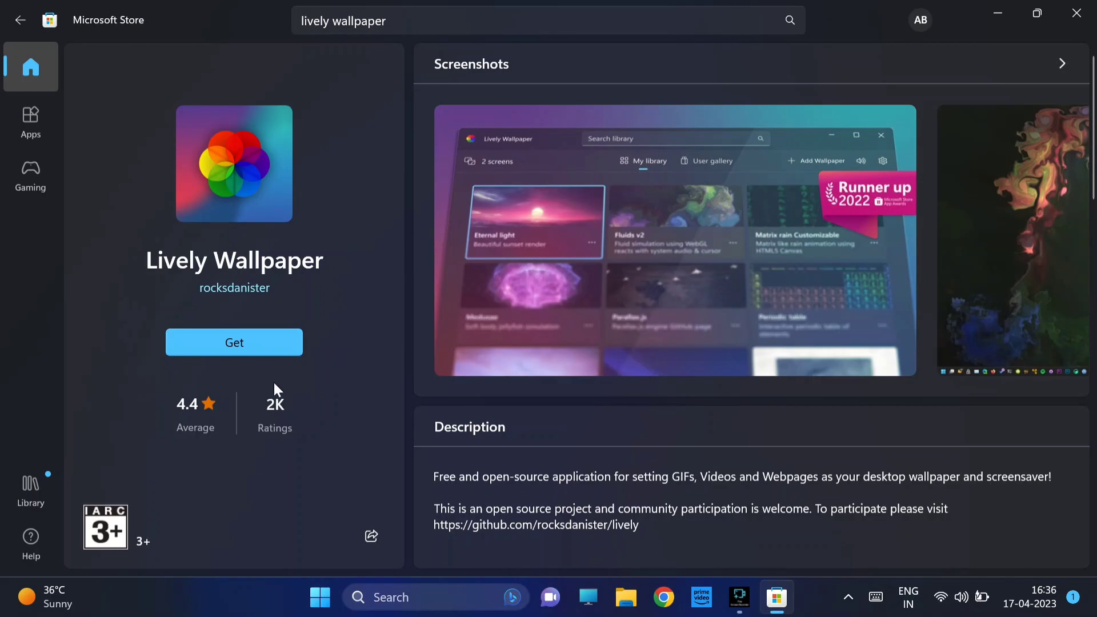
Step: Install Lively Wallpaper, launch it and maximize its window
{"action": "left_click", "coordinate": [239, 343]}
{"action": "left_click", "coordinate": [235, 343]}
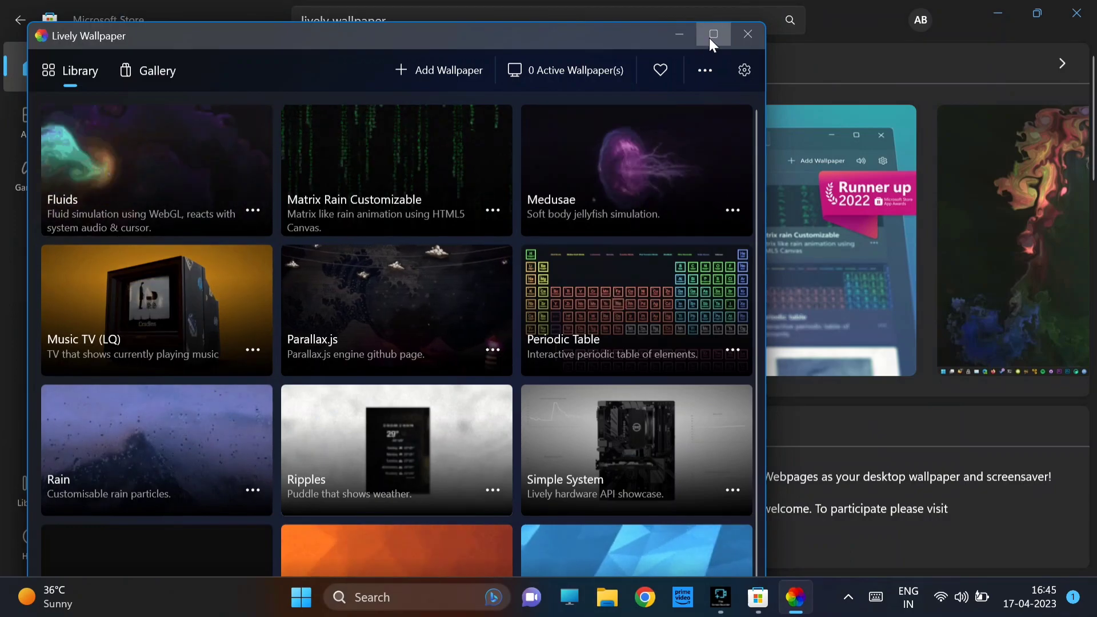
{"action": "left_click", "coordinate": [709, 37]}
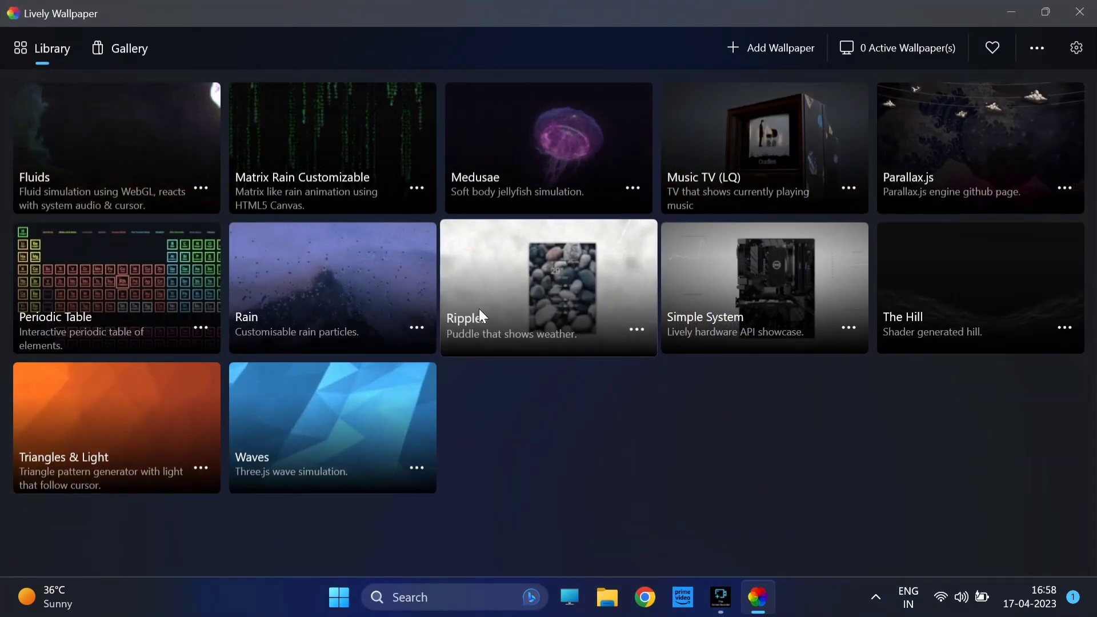
Step: Set the Rain wallpaper from the library as the desktop wallpaper
{"action": "left_click", "coordinate": [420, 331]}
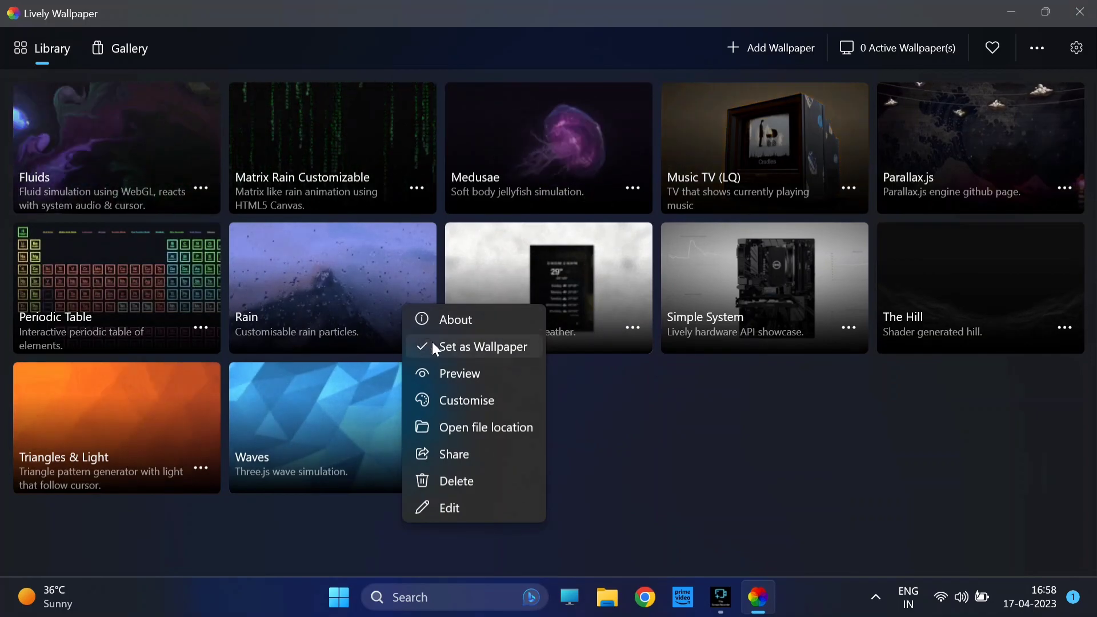
{"action": "left_click", "coordinate": [342, 289]}
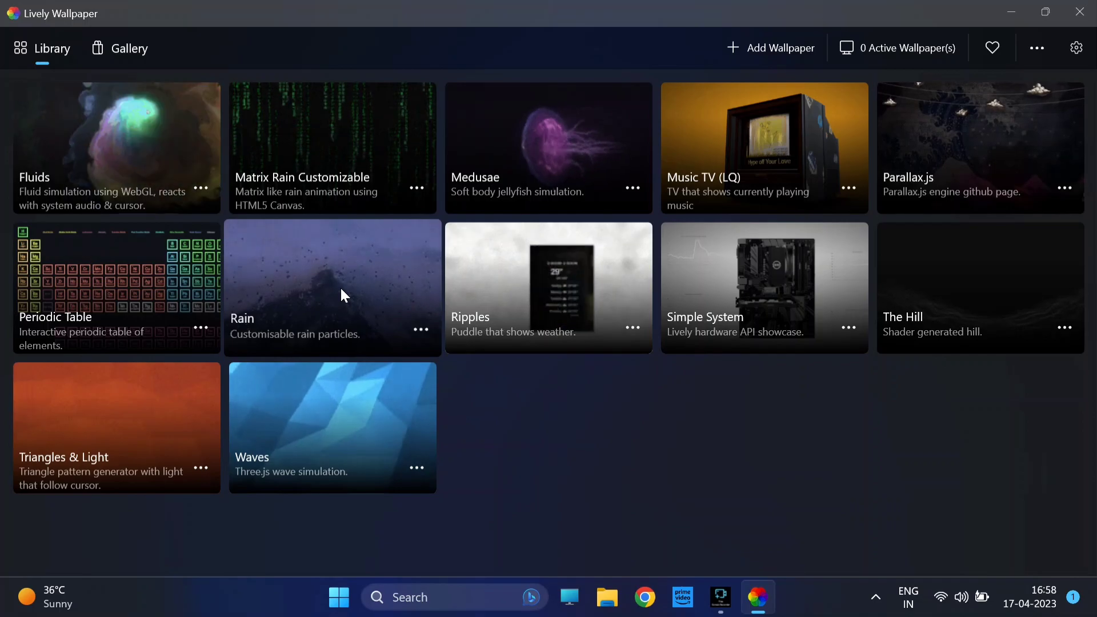
{"action": "left_click", "coordinate": [420, 330]}
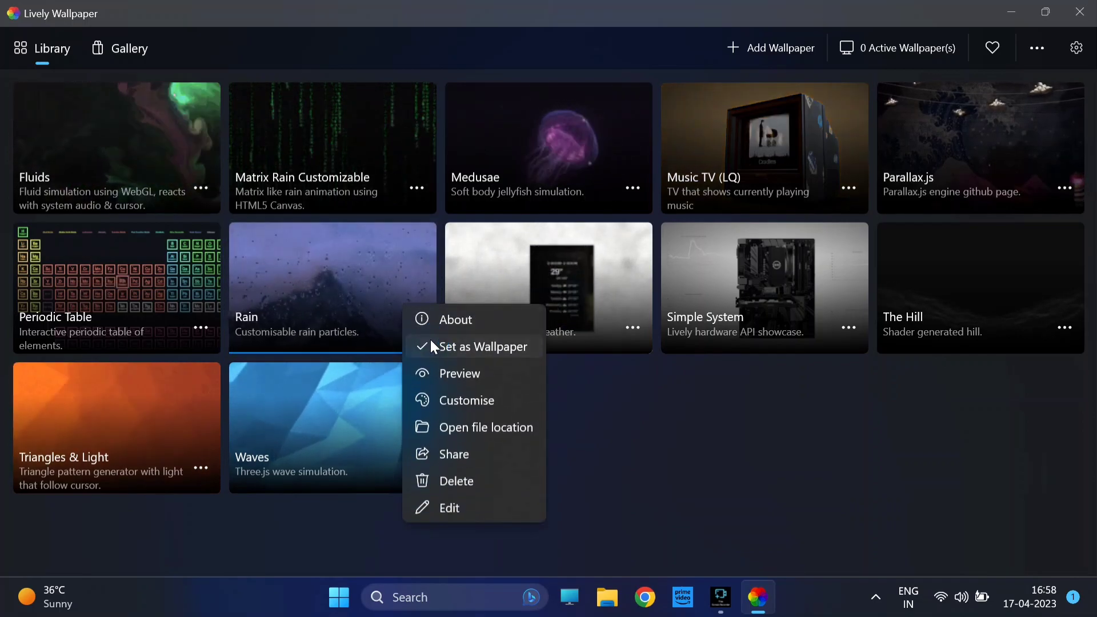
{"action": "left_click", "coordinate": [430, 345]}
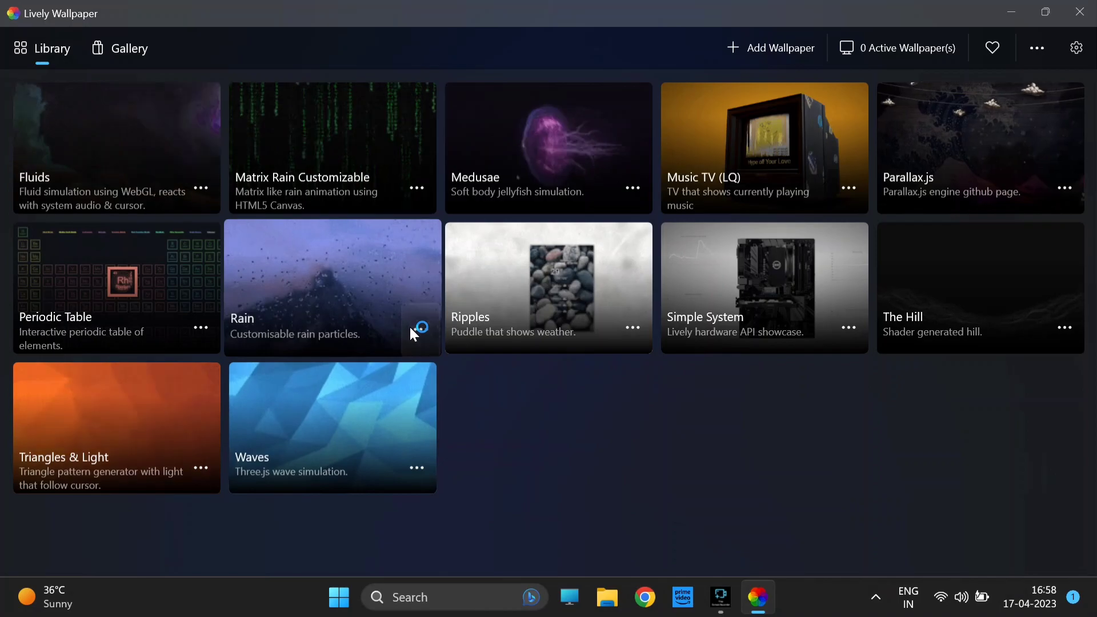
Step: Shrink the window so the desktop is visible and open the customisation settings of the Rain wallpaper
{"action": "left_click", "coordinate": [410, 330]}
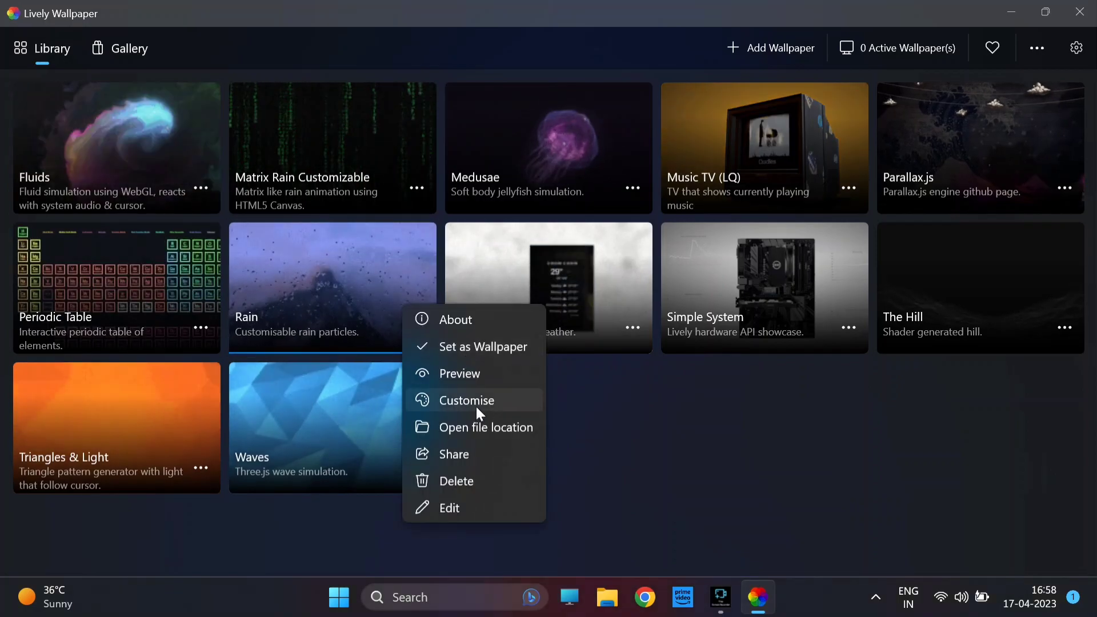
{"action": "left_click", "coordinate": [1045, 11]}
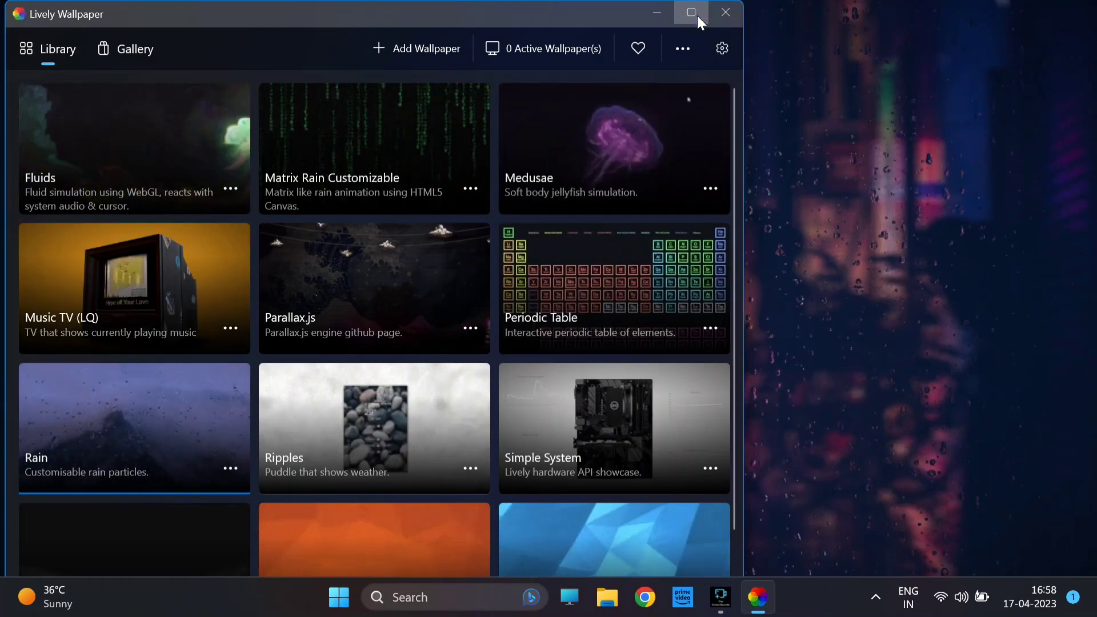
{"action": "left_click", "coordinate": [230, 468]}
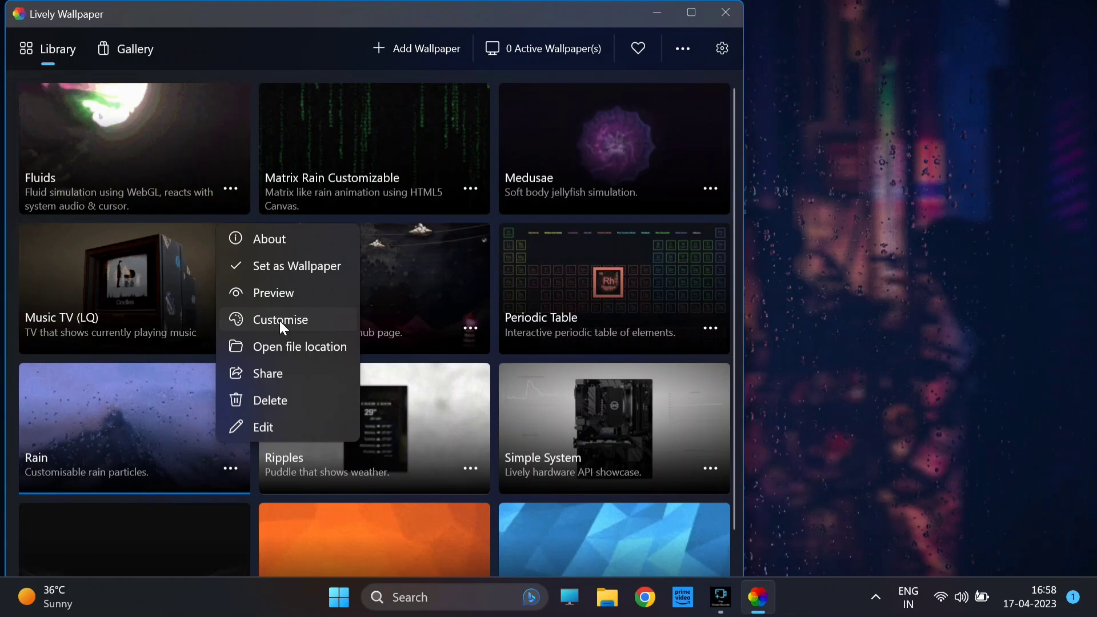
{"action": "left_click", "coordinate": [279, 321]}
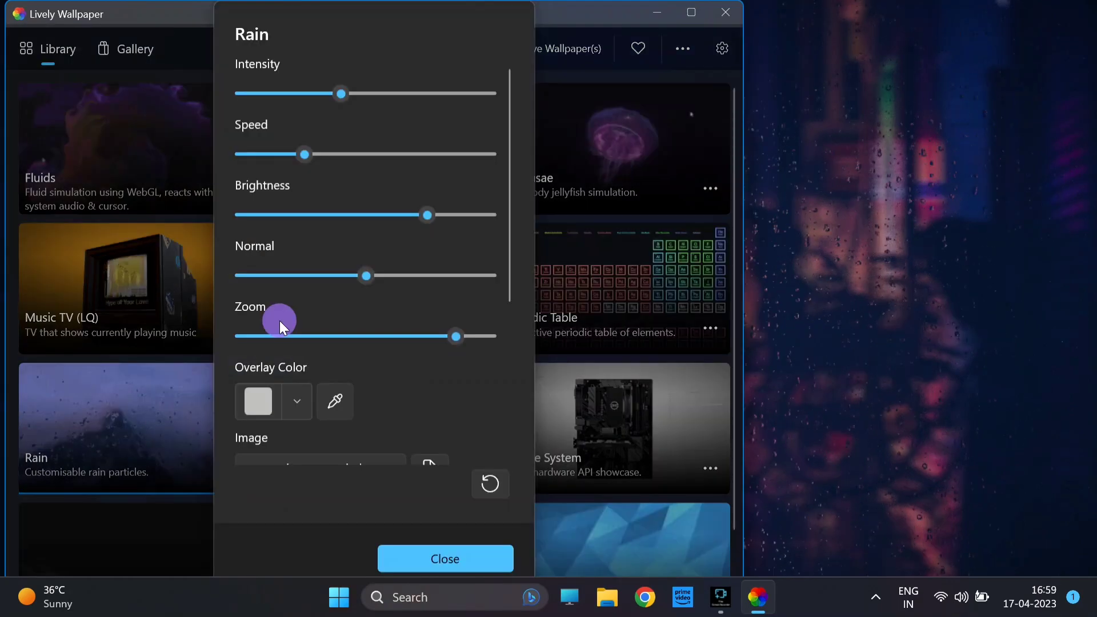
Step: Try the city-lights, conifer-dawn and mountain-surrounded-with-fog images as the Rain wallpaper's background
{"action": "left_click", "coordinate": [345, 285]}
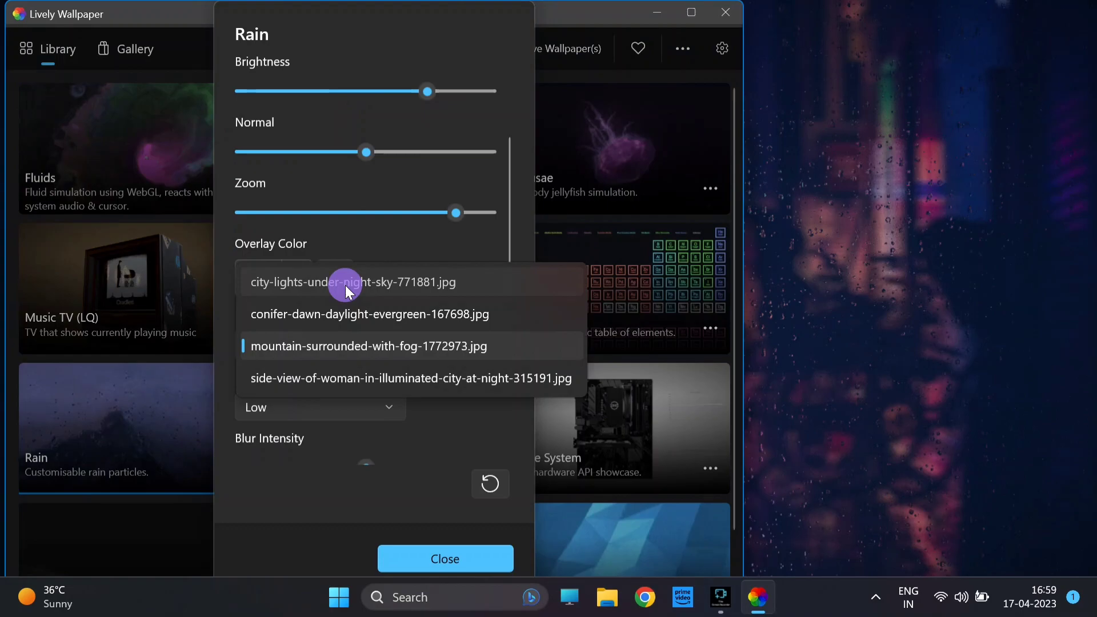
{"action": "left_click", "coordinate": [345, 283]}
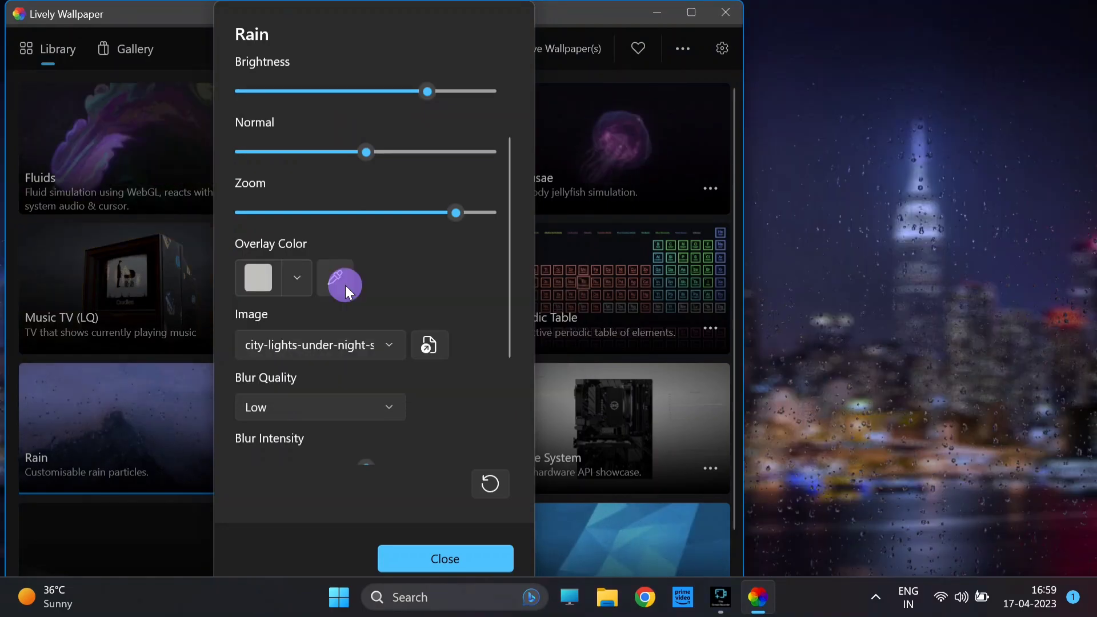
{"action": "left_click", "coordinate": [334, 386]}
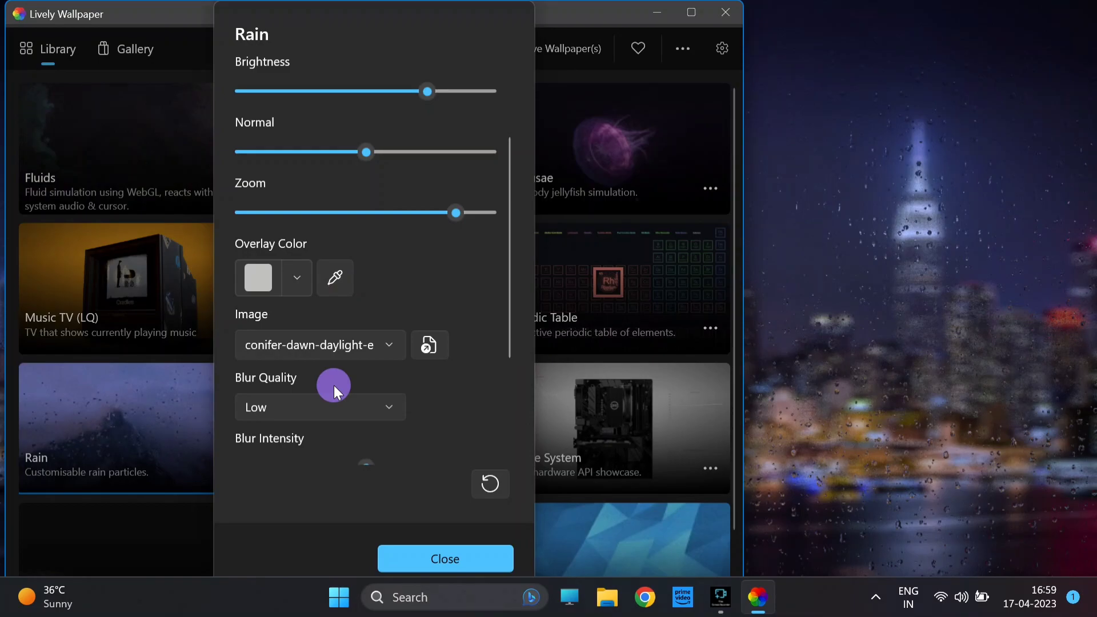
{"action": "left_click", "coordinate": [352, 348]}
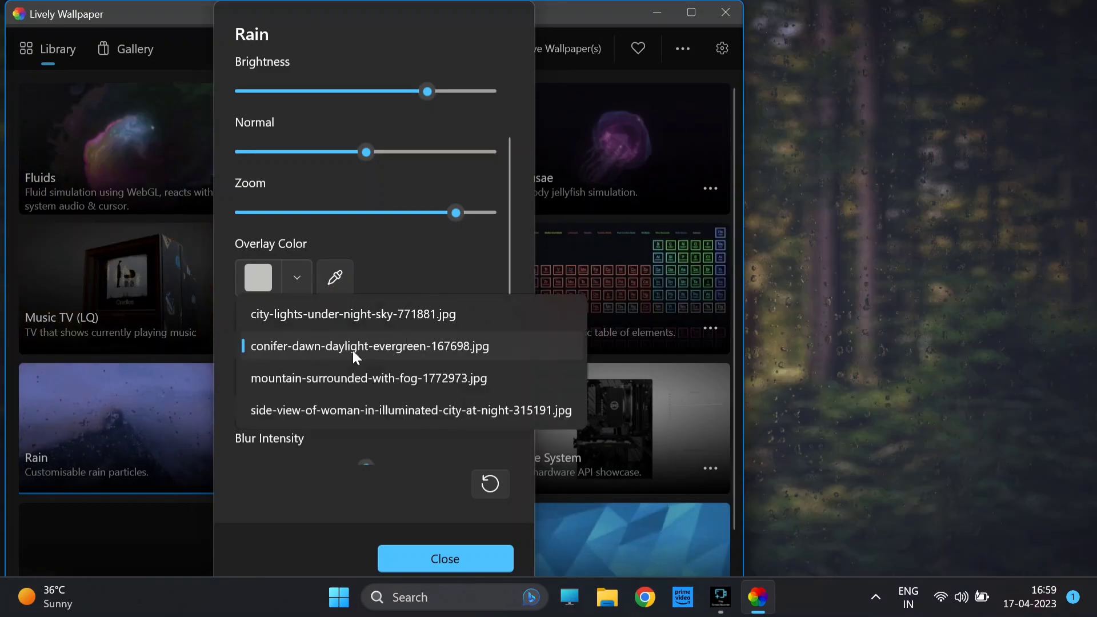
{"action": "left_click", "coordinate": [332, 381]}
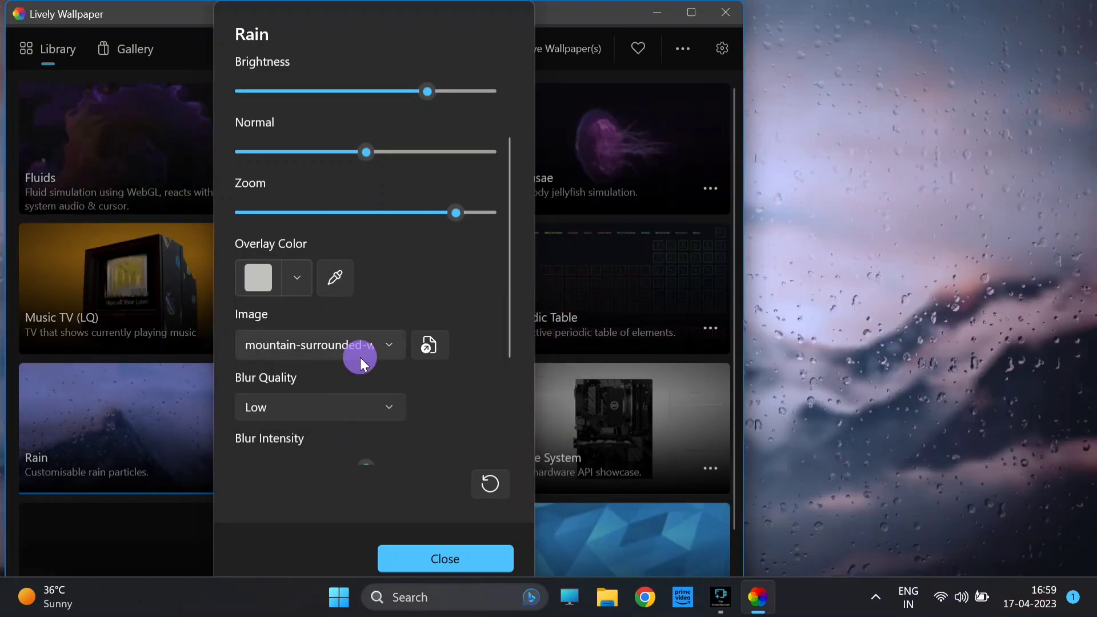
Step: Set the Rain wallpaper's image to side-view-of-woman-in-illuminated-city-at-night-315191.jpg
{"action": "left_click", "coordinate": [360, 358]}
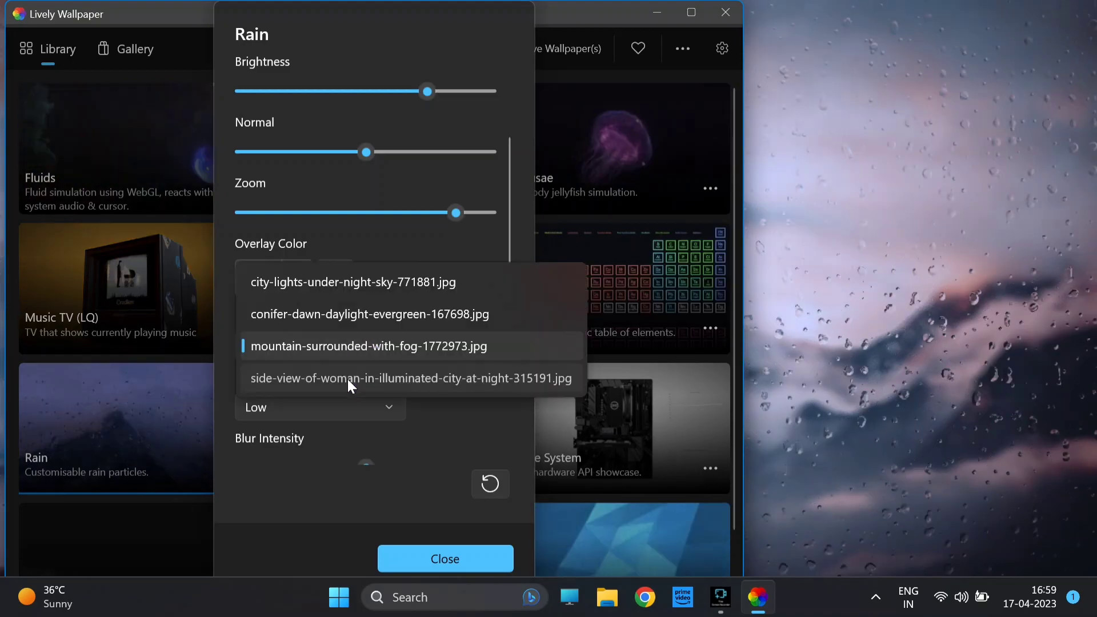
{"action": "left_click", "coordinate": [348, 379]}
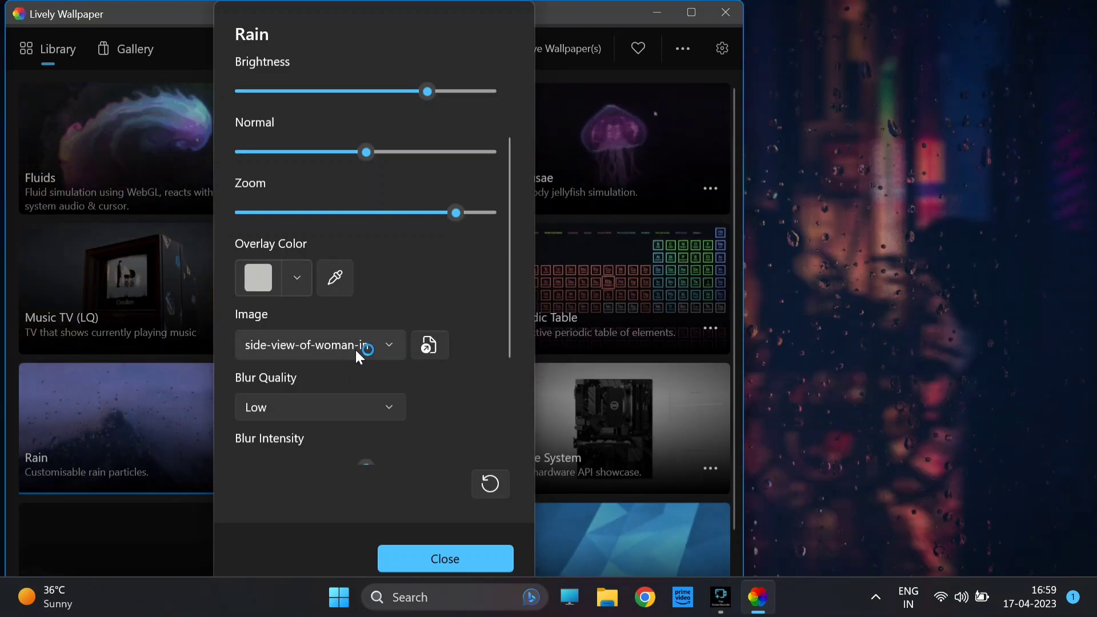
Step: Try the Panning and Lightning effects on the Rain wallpaper, switching each one back off
{"action": "scroll", "coordinate": [403, 392], "scroll_direction": "down", "scroll_amount": 2}
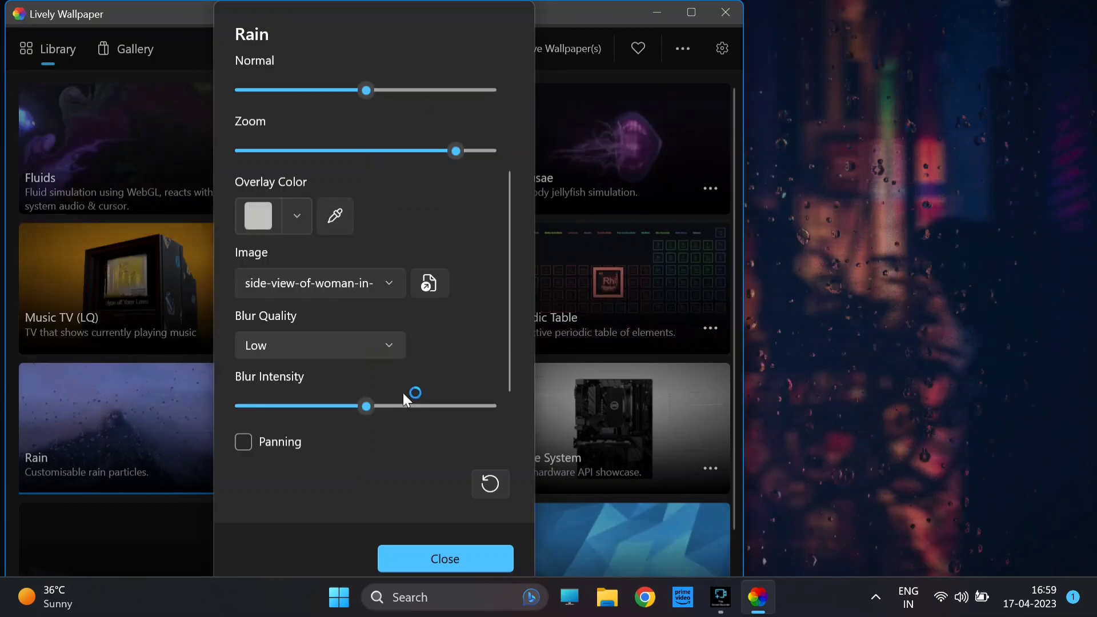
{"action": "scroll", "coordinate": [403, 393], "scroll_direction": "down", "scroll_amount": 3}
{"action": "left_click", "coordinate": [243, 334]}
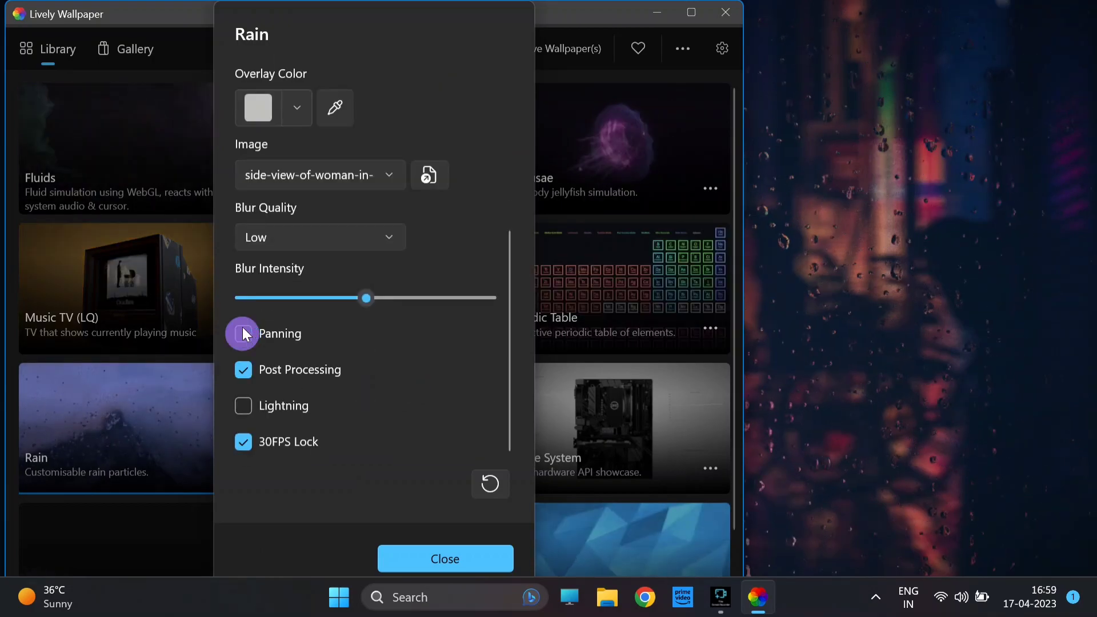
{"action": "left_click", "coordinate": [243, 334]}
{"action": "left_click", "coordinate": [247, 404]}
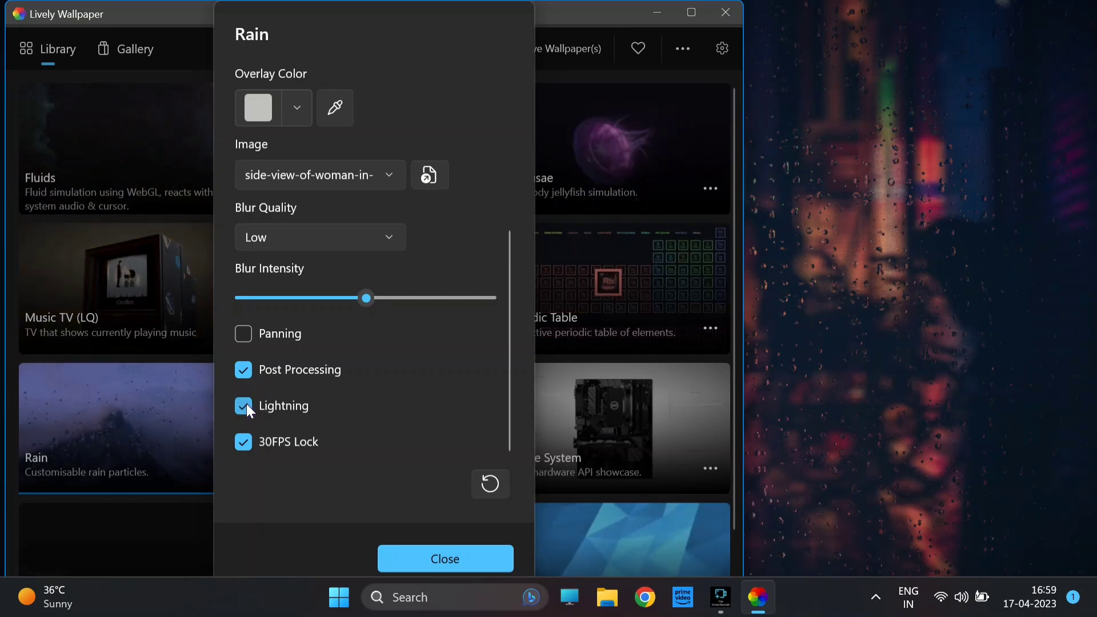
{"action": "left_click", "coordinate": [246, 407]}
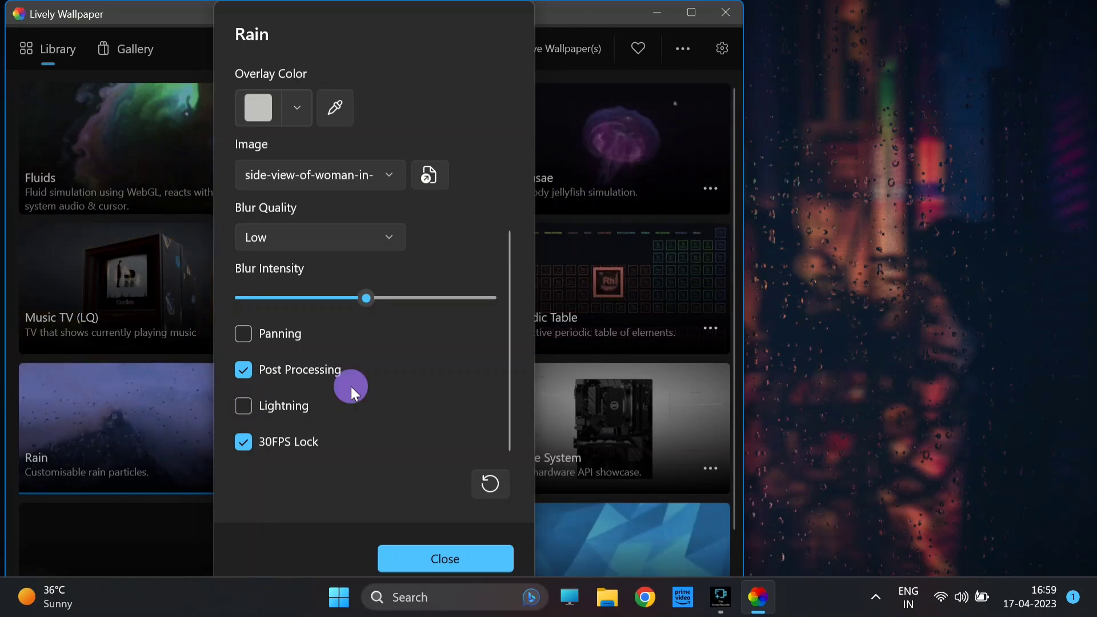
Step: Raise the Rain wallpaper's blur intensity a little and reduce its zoom slightly
{"action": "scroll", "coordinate": [351, 386], "scroll_direction": "up", "scroll_amount": 2}
{"action": "left_click", "coordinate": [393, 366]}
{"action": "mouse_move", "coordinate": [393, 366]}
{"action": "left_mouse_down"}
{"action": "mouse_move", "coordinate": [434, 369]}
{"action": "mouse_move", "coordinate": [351, 369]}
{"action": "mouse_move", "coordinate": [400, 366]}
{"action": "left_mouse_up"}
{"action": "scroll", "coordinate": [417, 351], "scroll_direction": "up", "scroll_amount": 2}
{"action": "left_click", "coordinate": [450, 231]}
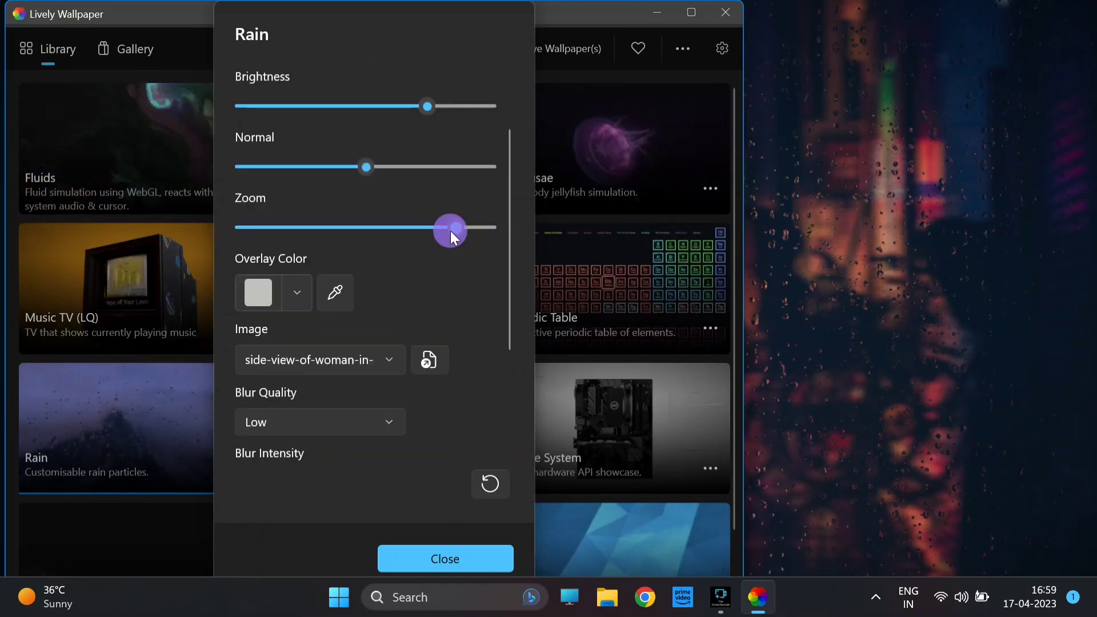
{"action": "mouse_move", "coordinate": [450, 231]}
{"action": "left_mouse_down"}
{"action": "mouse_move", "coordinate": [413, 234]}
{"action": "mouse_move", "coordinate": [449, 236]}
{"action": "left_mouse_up"}
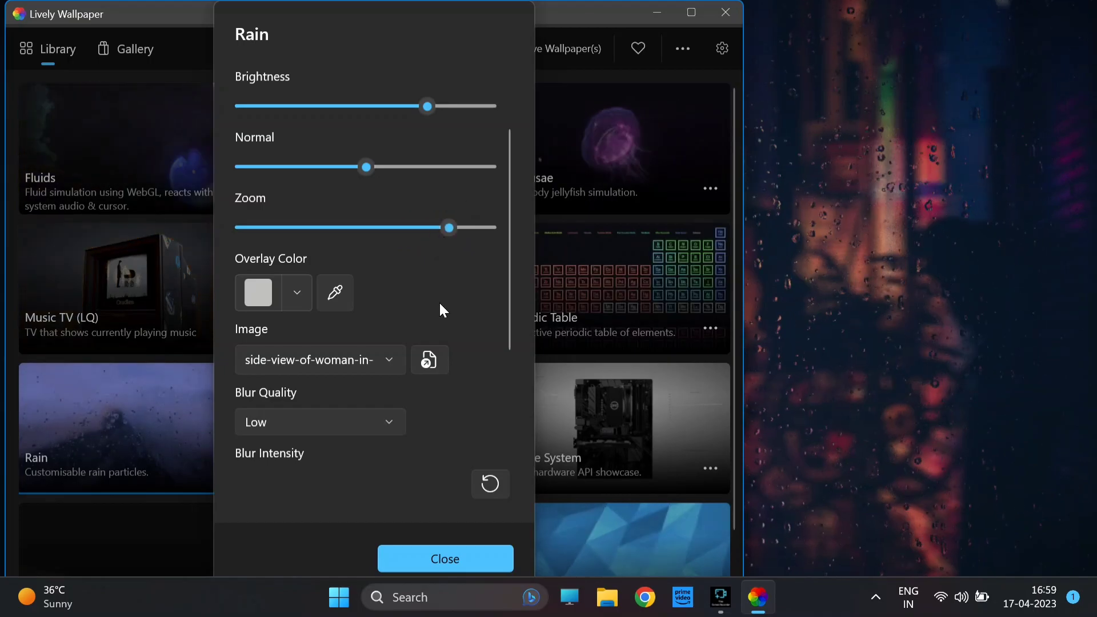
Step: Raise the Rain wallpaper's brightness to about 90% of its range
{"action": "scroll", "coordinate": [439, 300], "scroll_direction": "up", "scroll_amount": 1}
{"action": "scroll", "coordinate": [440, 309], "scroll_direction": "up", "scroll_amount": 1}
{"action": "left_click_drag", "start_coordinate": [424, 169], "coordinate": [462, 177]}
{"action": "scroll", "coordinate": [362, 308], "scroll_direction": "up", "scroll_amount": 2}
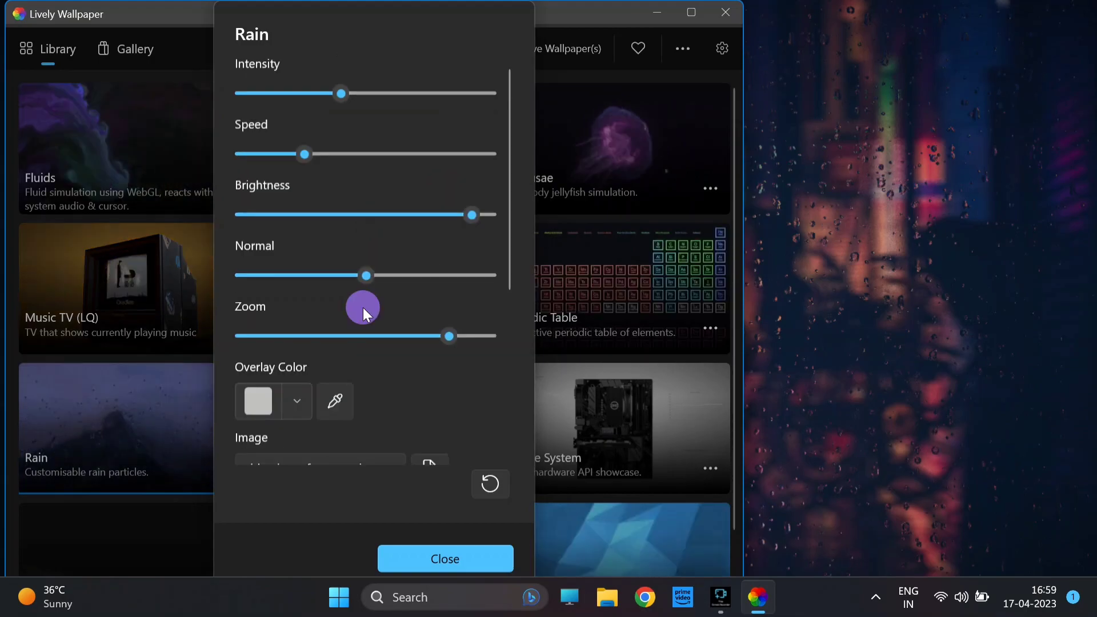
Step: Close the Rain wallpaper's customisation settings and the Lively Wallpaper window
{"action": "mouse_move", "coordinate": [313, 168]}
{"action": "left_mouse_down"}
{"action": "mouse_move", "coordinate": [330, 157]}
{"action": "mouse_move", "coordinate": [308, 157]}
{"action": "left_mouse_up"}
{"action": "mouse_move", "coordinate": [342, 97]}
{"action": "left_mouse_down"}
{"action": "mouse_move", "coordinate": [422, 106]}
{"action": "mouse_move", "coordinate": [338, 115]}
{"action": "left_mouse_up"}
{"action": "scroll", "coordinate": [389, 255], "scroll_direction": "down", "scroll_amount": 3}
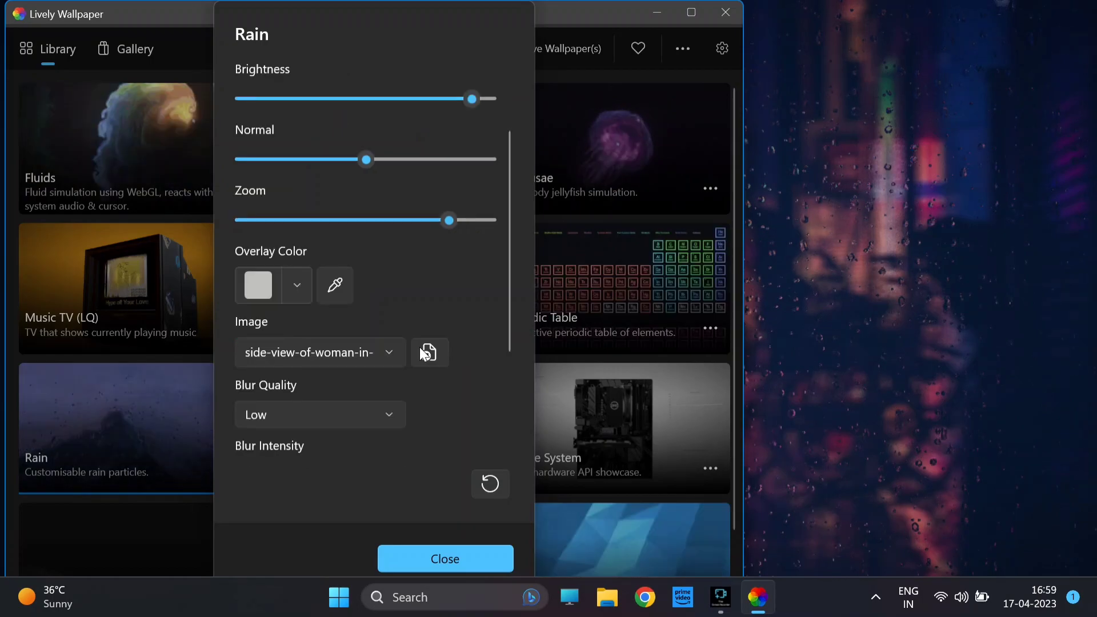
{"action": "scroll", "coordinate": [343, 221], "scroll_direction": "down", "scroll_amount": 1}
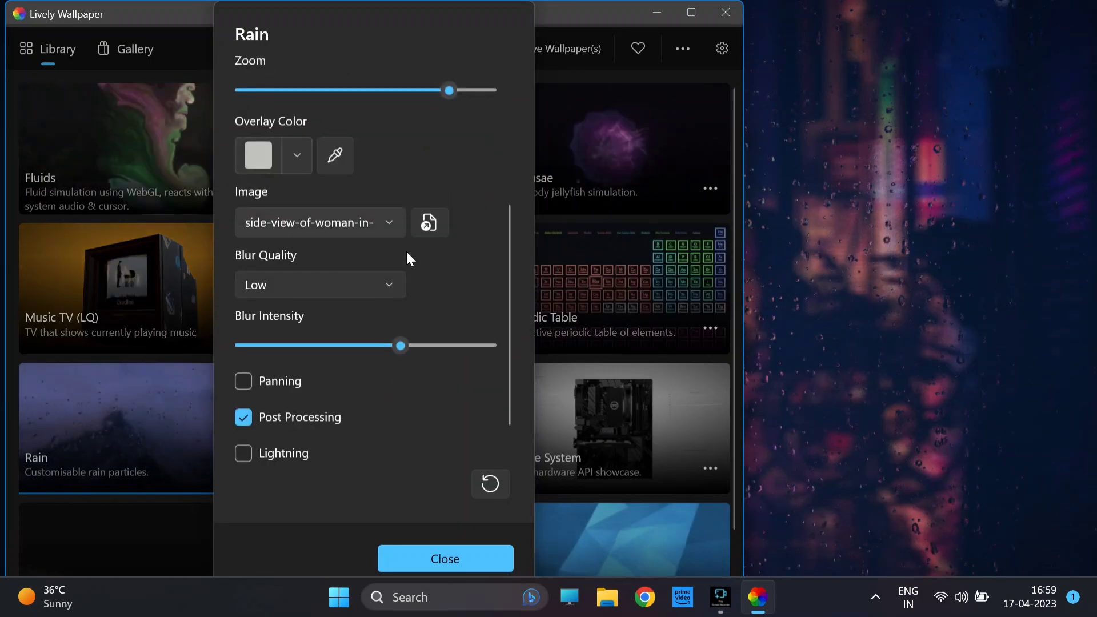
{"action": "scroll", "coordinate": [407, 254], "scroll_direction": "down", "scroll_amount": 1}
{"action": "left_click", "coordinate": [467, 557]}
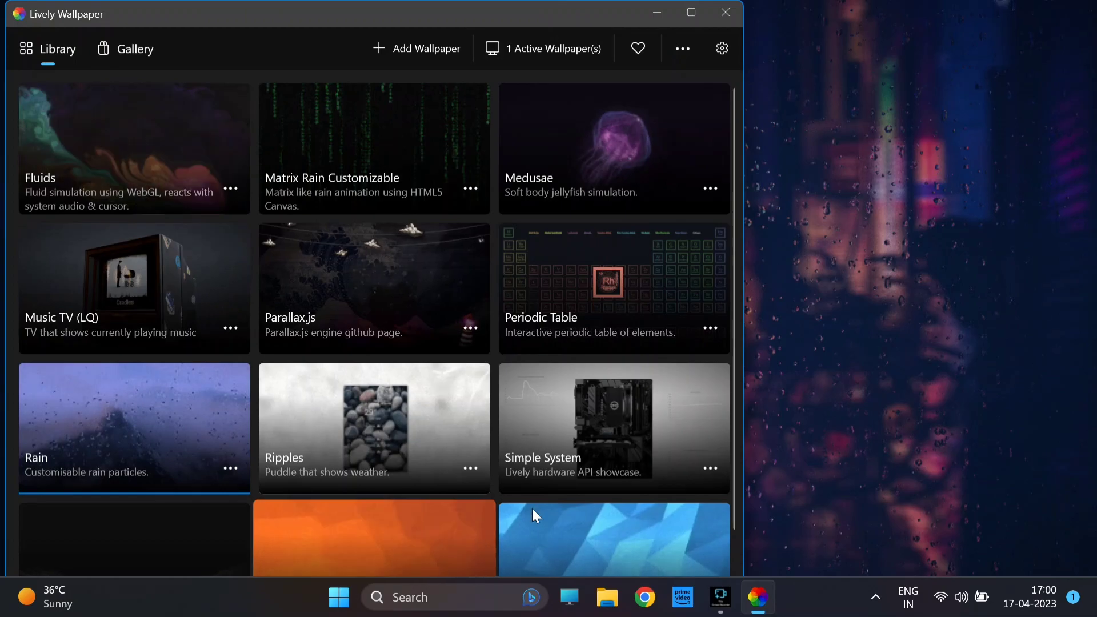
{"action": "left_click", "coordinate": [726, 12]}
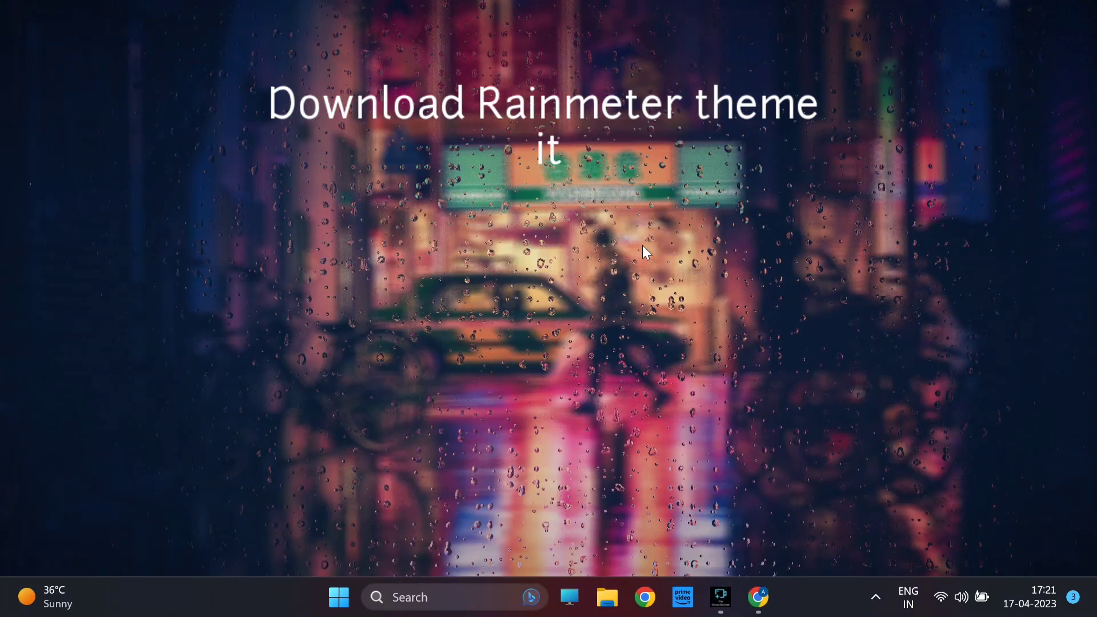
Step: Switch to Chrome and search the web for rainmeter
{"action": "left_click", "coordinate": [760, 601]}
{"action": "left_click", "coordinate": [207, 46]}
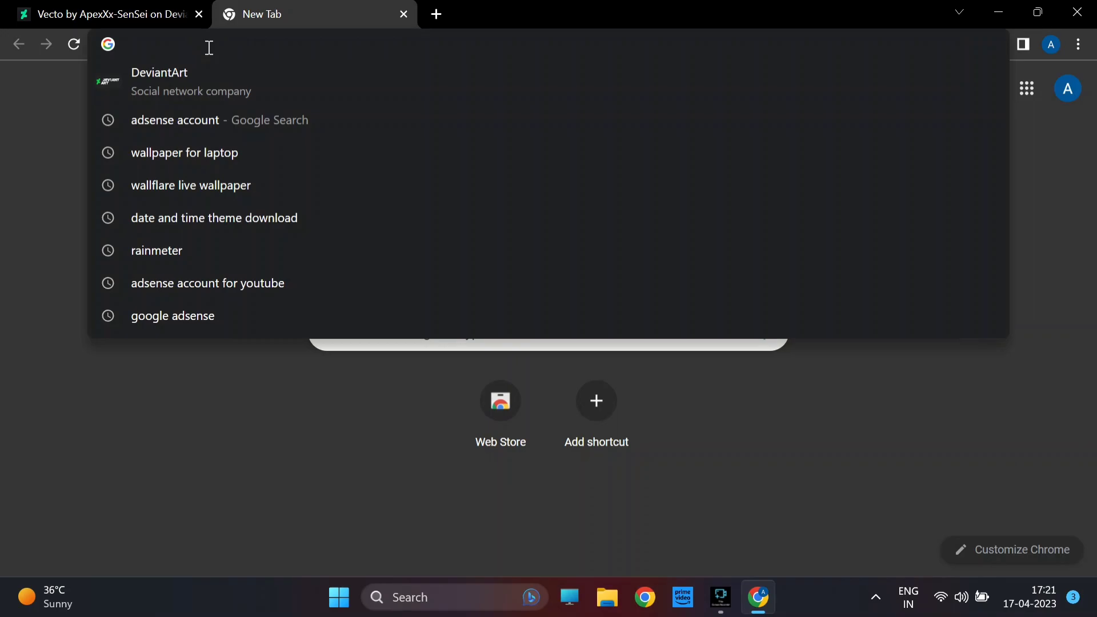
{"action": "type", "text": "e"}
{"action": "key", "text": "BackSpace"}
{"action": "type", "text": "ra"}
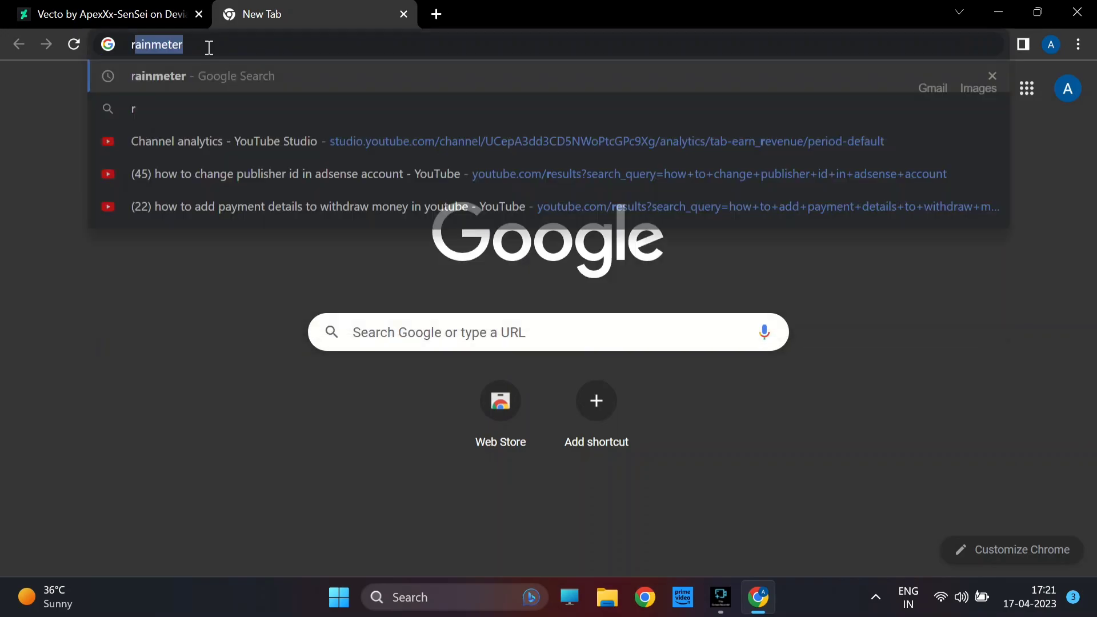
{"action": "type", "text": "im"}
{"action": "key", "text": "BackSpace"}
{"action": "type", "text": "nmeter"}
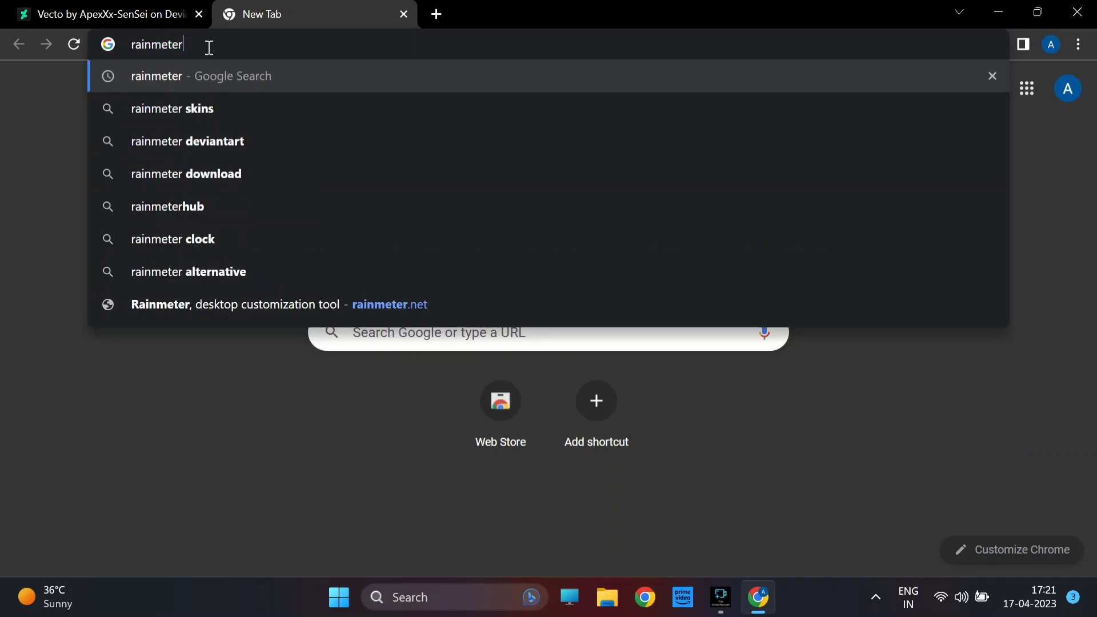
{"action": "key", "text": "Return"}
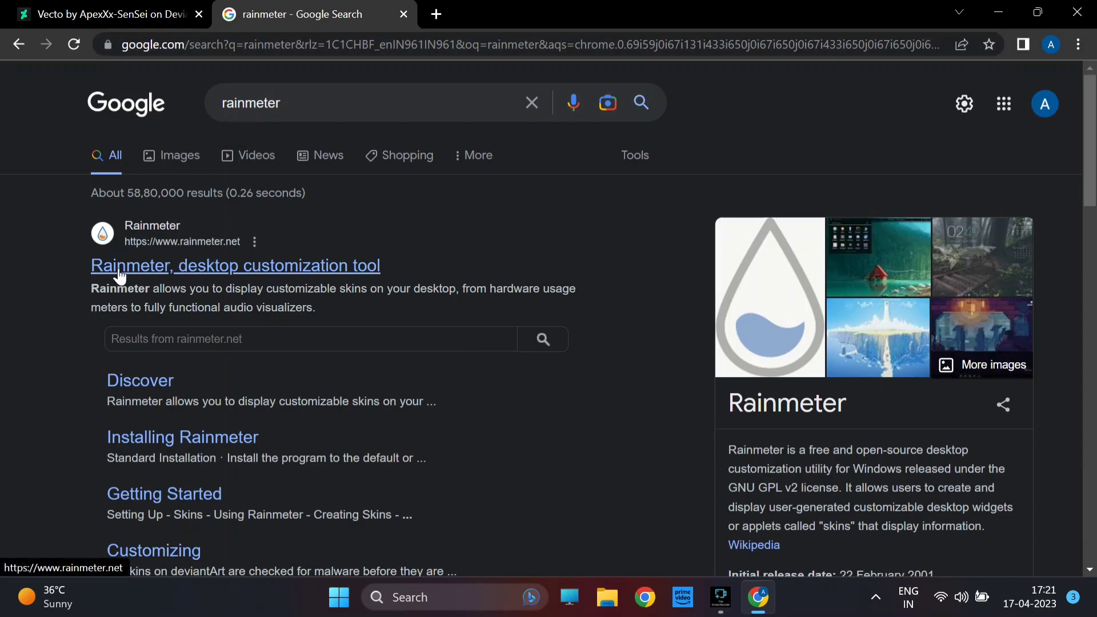
Step: Open the official Rainmeter website and download the installer for the 4.5.17 release
{"action": "left_click", "coordinate": [197, 266]}
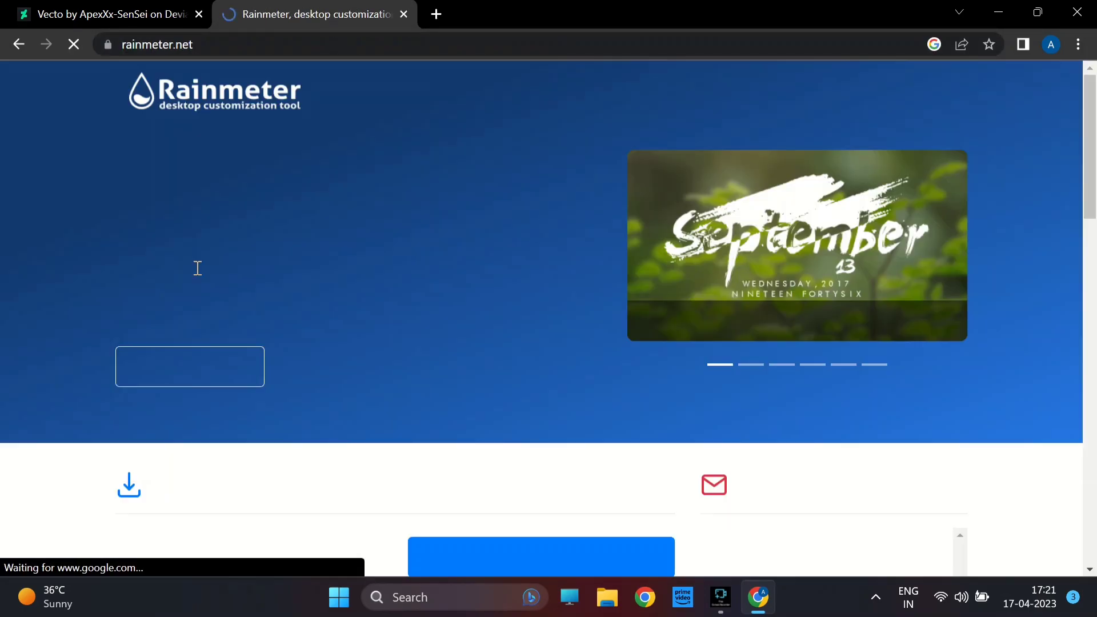
{"action": "scroll", "coordinate": [348, 359], "scroll_direction": "down", "scroll_amount": 3}
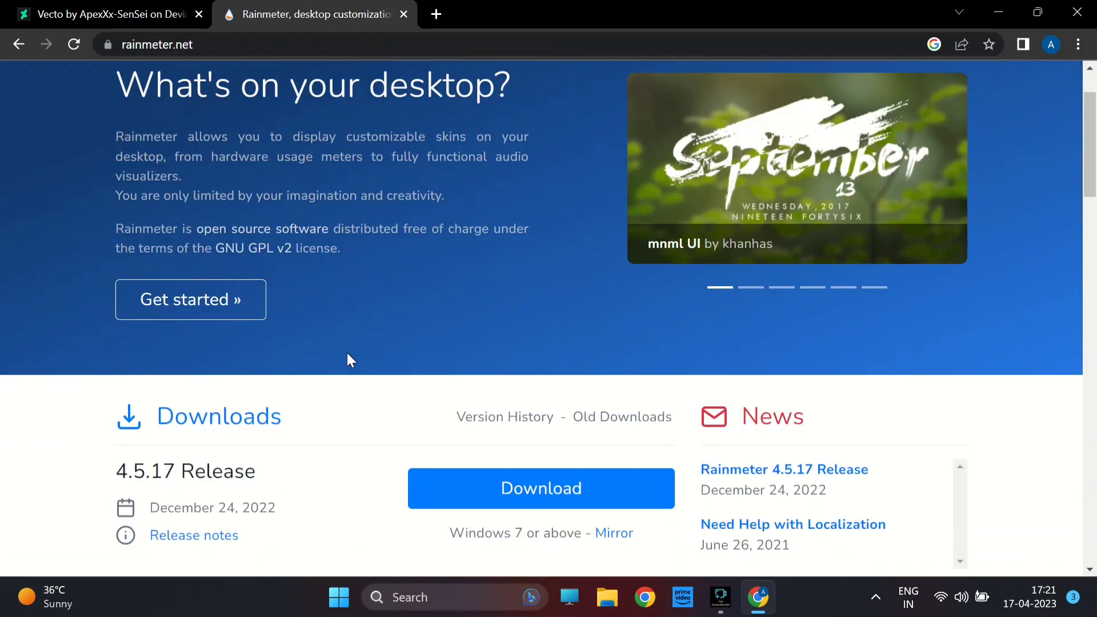
{"action": "scroll", "coordinate": [547, 357], "scroll_direction": "up", "scroll_amount": 2}
{"action": "scroll", "coordinate": [547, 357], "scroll_direction": "down", "scroll_amount": 1}
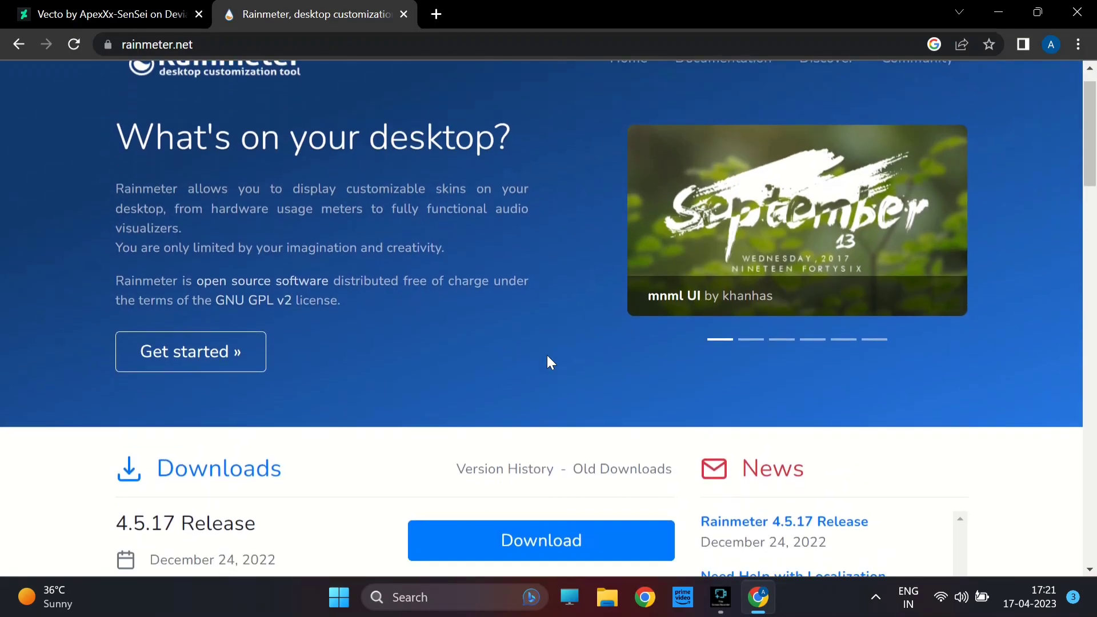
{"action": "left_click", "coordinate": [558, 490]}
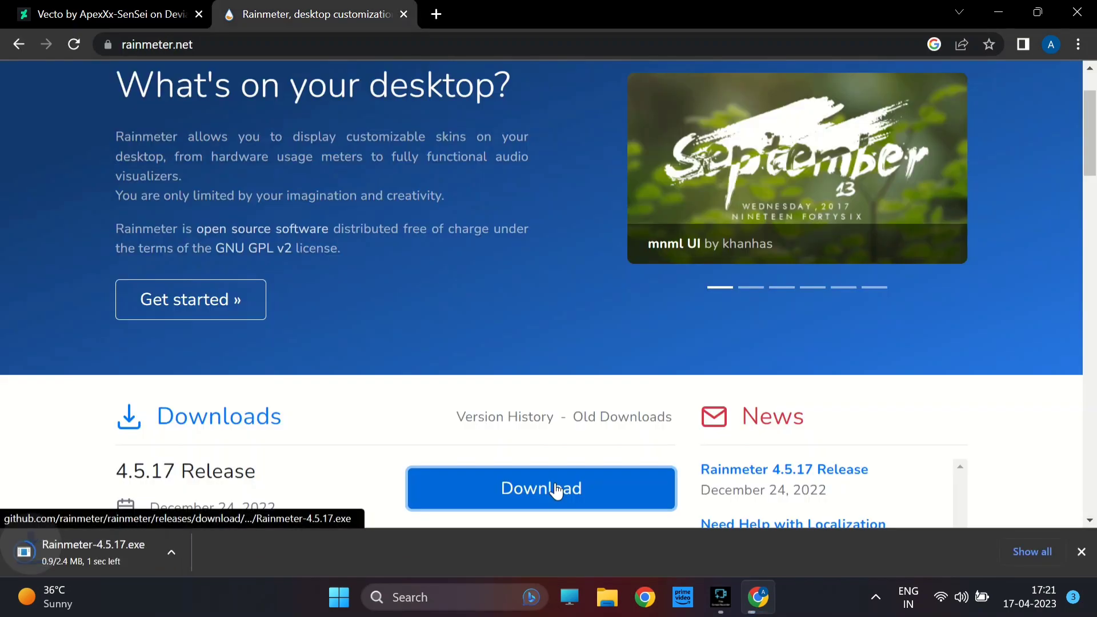
Step: Run the downloaded Rainmeter installer in English as a standard installation in C:\Program Files\Rainmeter, with the 64-bit version and launch on startup
{"action": "left_click", "coordinate": [186, 553]}
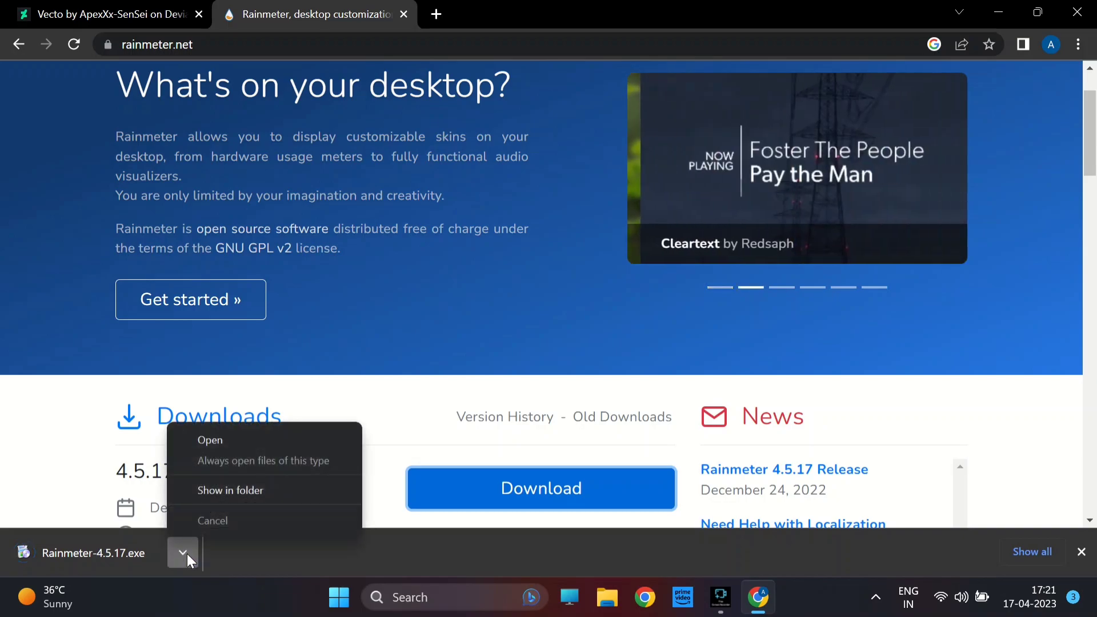
{"action": "left_click", "coordinate": [210, 440]}
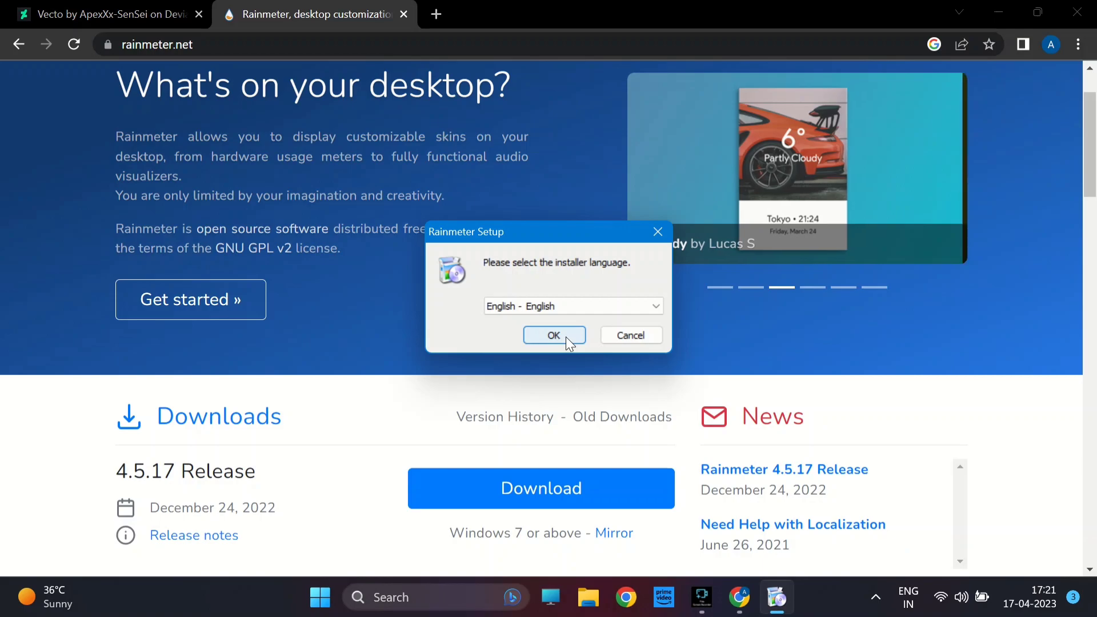
{"action": "left_click", "coordinate": [565, 337]}
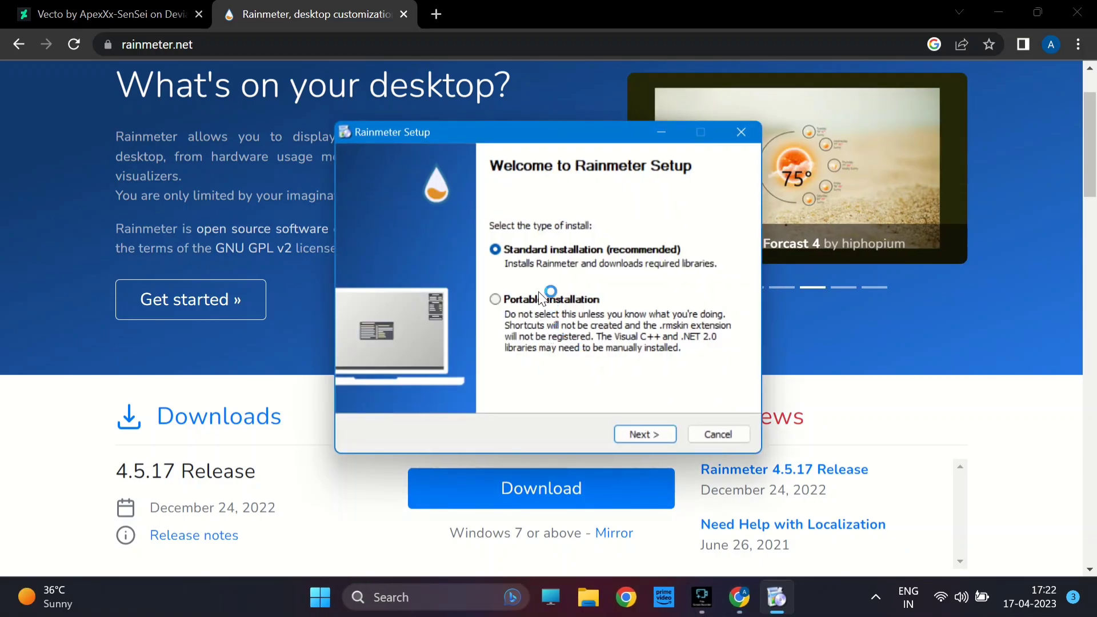
{"action": "left_click", "coordinate": [643, 435]}
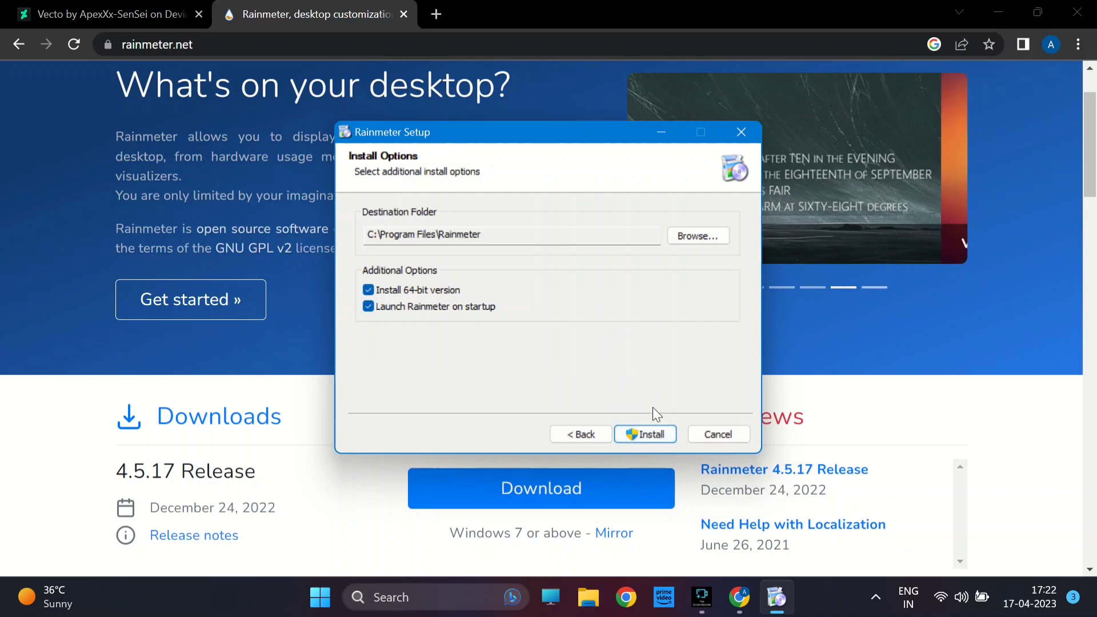
{"action": "left_click", "coordinate": [653, 435]}
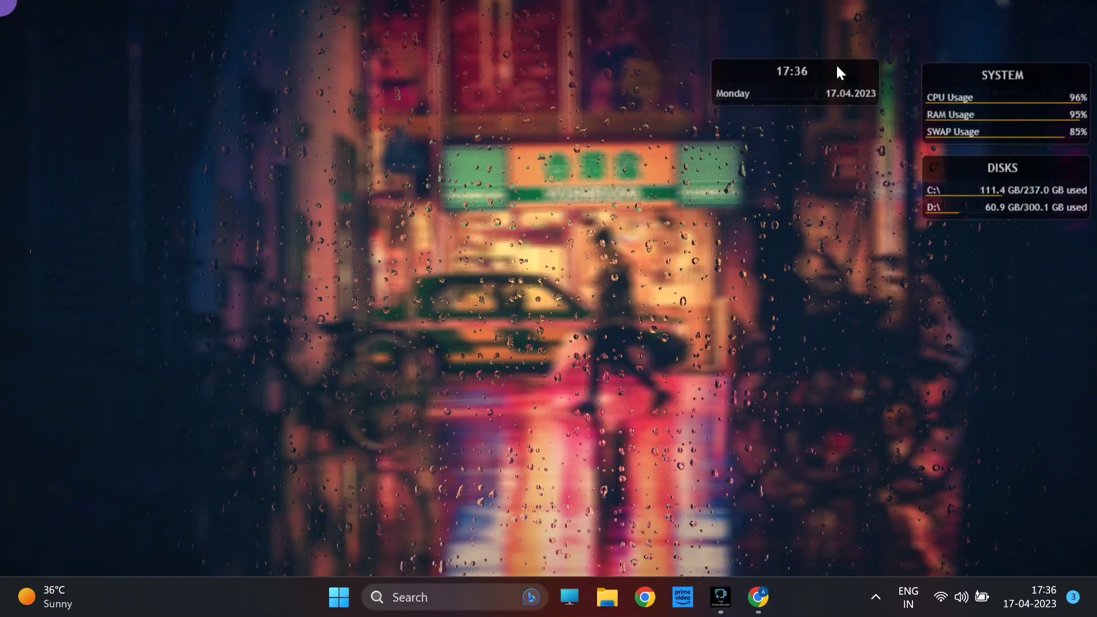
Step: Unload the default illustro clock, System and Disks skins from the desktop
{"action": "right_click", "coordinate": [838, 66]}
{"action": "left_click", "coordinate": [856, 268]}
{"action": "right_click", "coordinate": [1024, 78]}
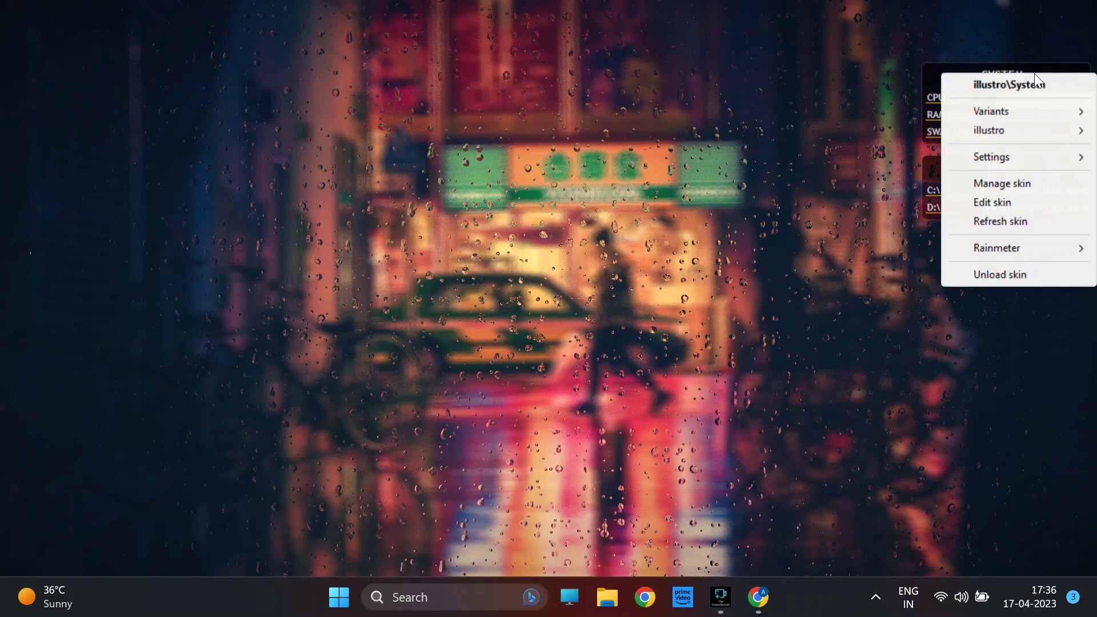
{"action": "left_click", "coordinate": [1000, 275]}
{"action": "right_click", "coordinate": [1048, 172]}
{"action": "left_click", "coordinate": [1002, 374]}
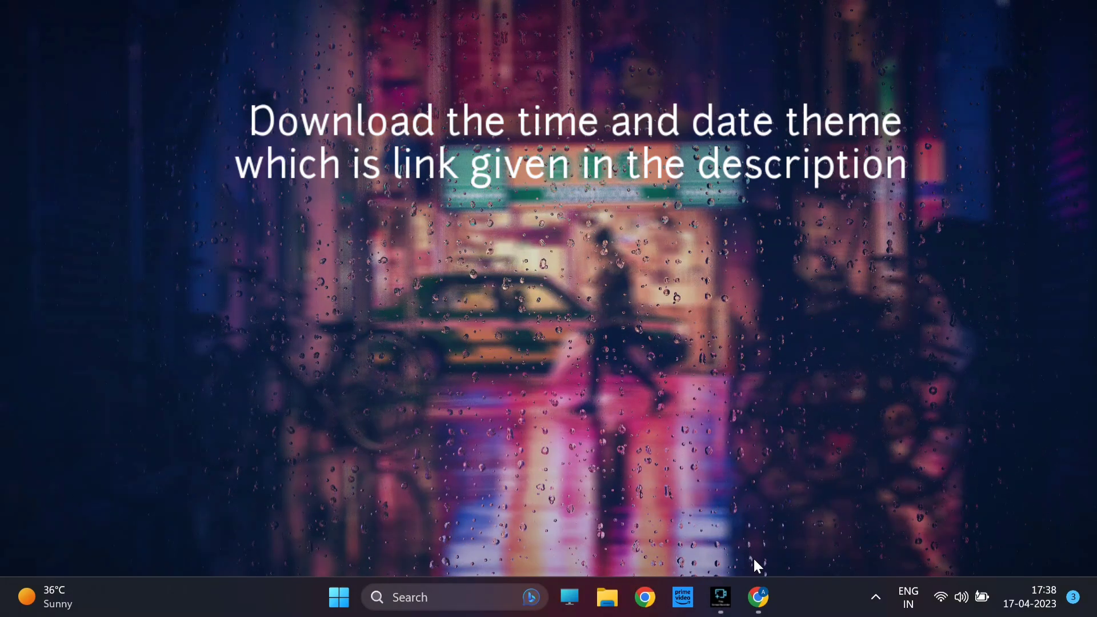
Step: Download the Vecto skin from its DeviantArt page in Chrome and install it with its included layout applied
{"action": "left_click", "coordinate": [759, 596]}
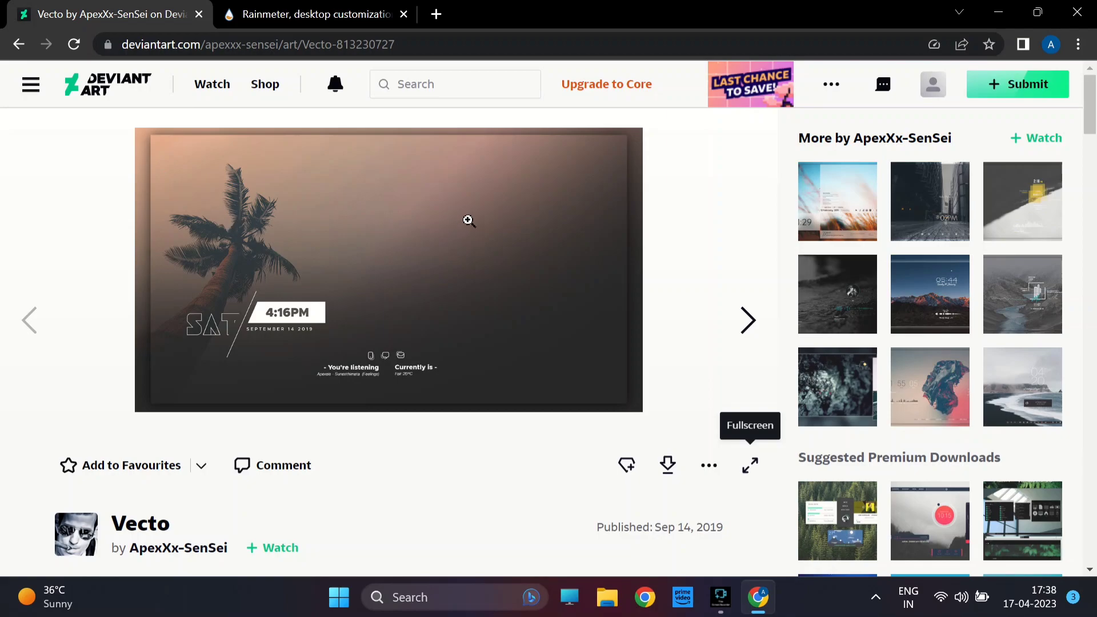
{"action": "left_click", "coordinate": [668, 466]}
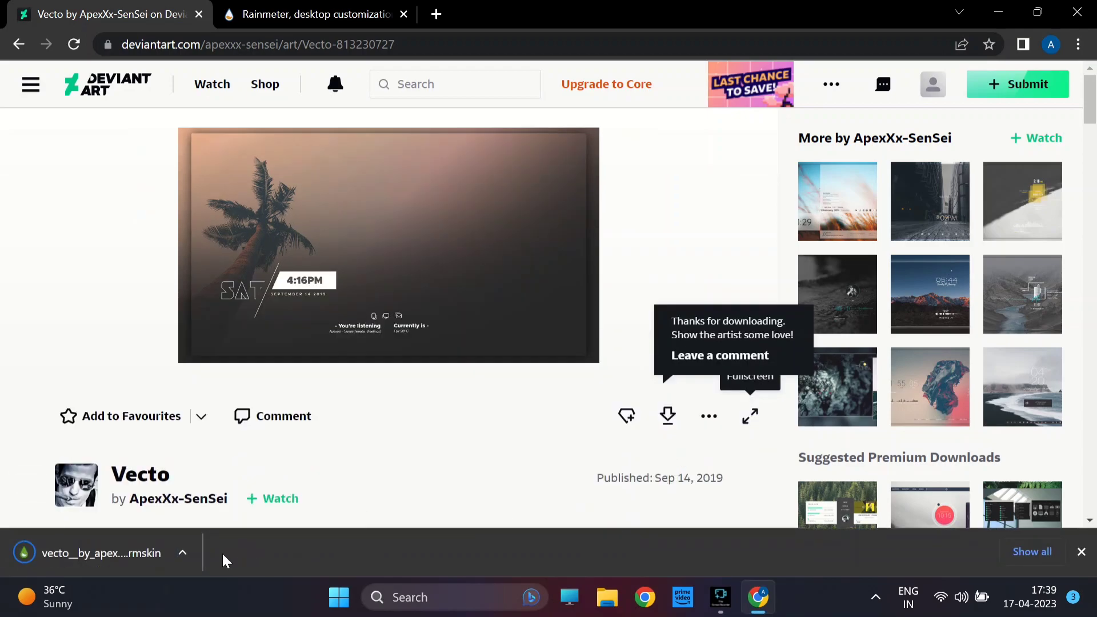
{"action": "left_click", "coordinate": [189, 555]}
{"action": "left_click", "coordinate": [228, 442]}
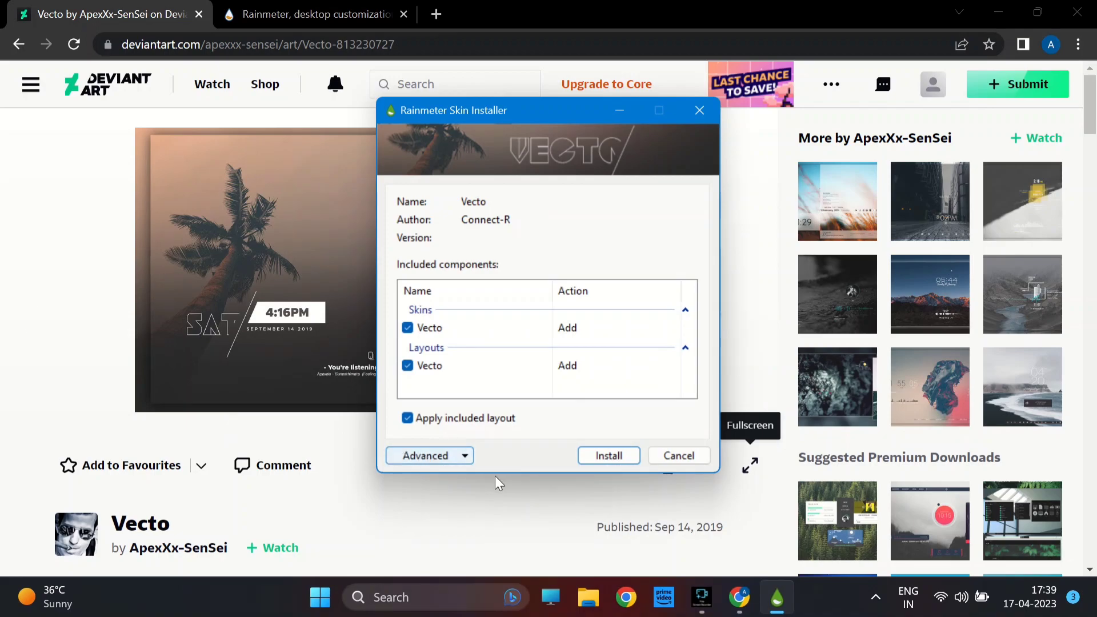
{"action": "left_click", "coordinate": [609, 456]}
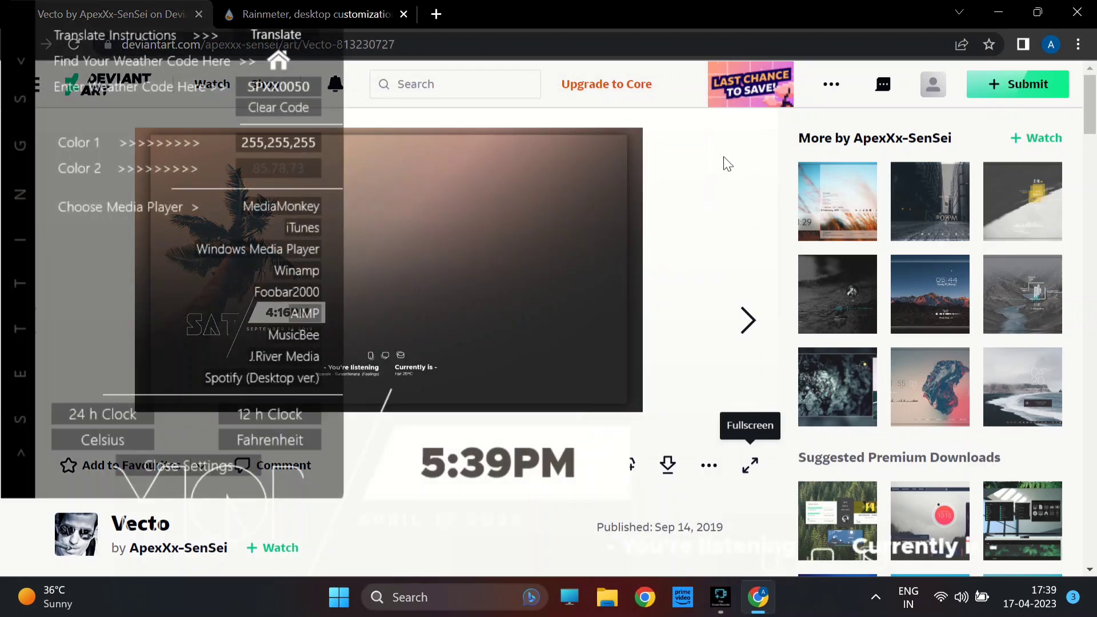
Step: Minimise the browser, unload the Vecto Settings skin and move the date and time skin to the desktop's upper left area
{"action": "left_click", "coordinate": [1008, 9]}
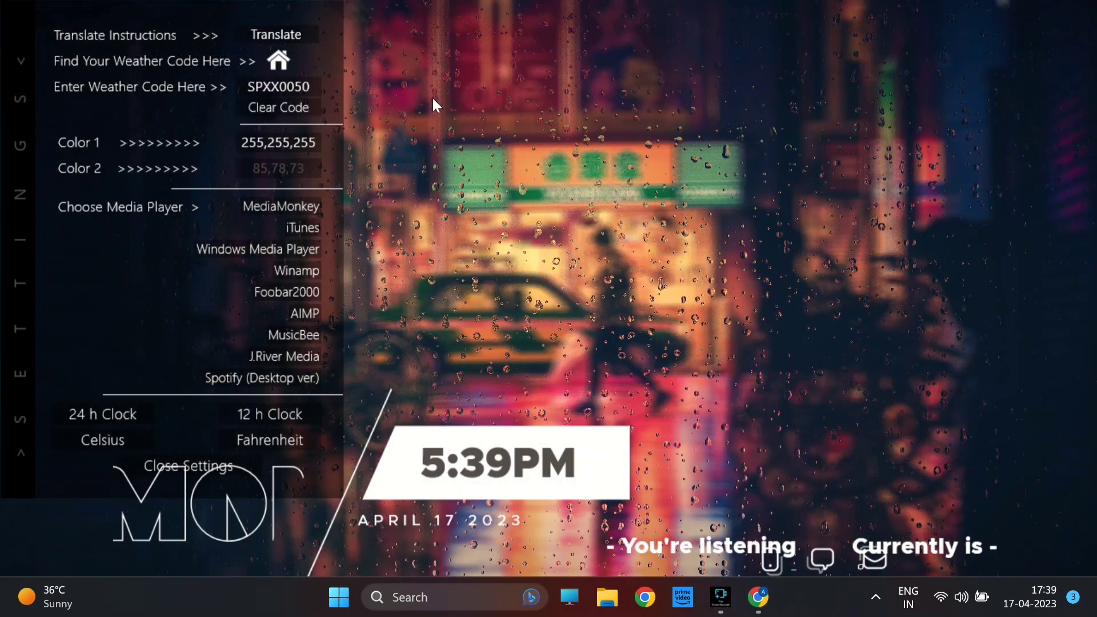
{"action": "right_click", "coordinate": [326, 36]}
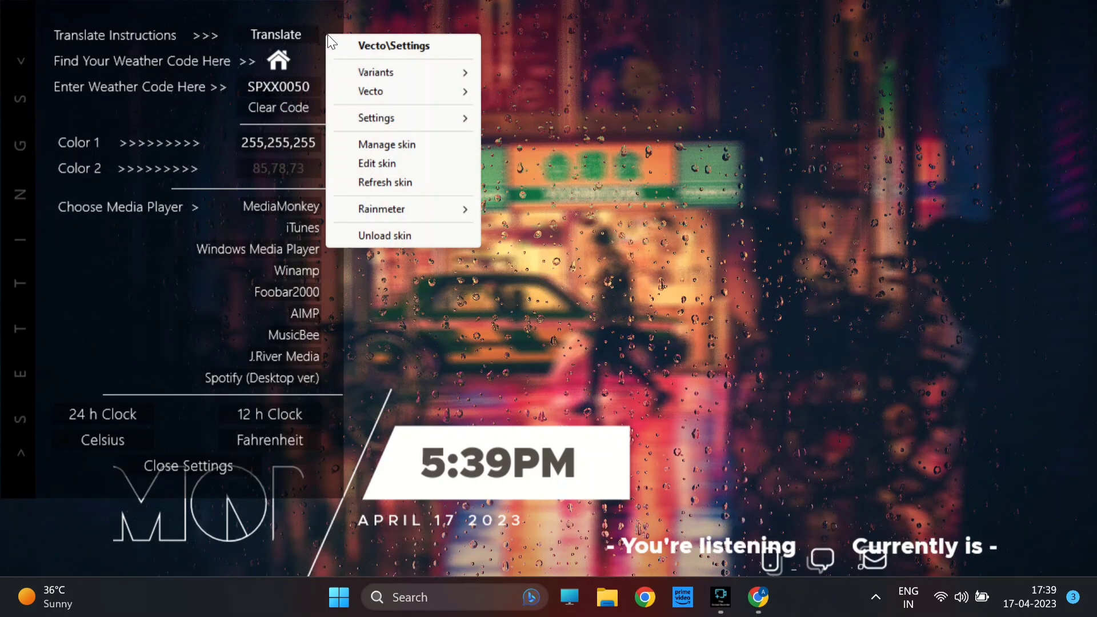
{"action": "left_click", "coordinate": [407, 234]}
{"action": "left_click_drag", "start_coordinate": [489, 460], "coordinate": [465, 153]}
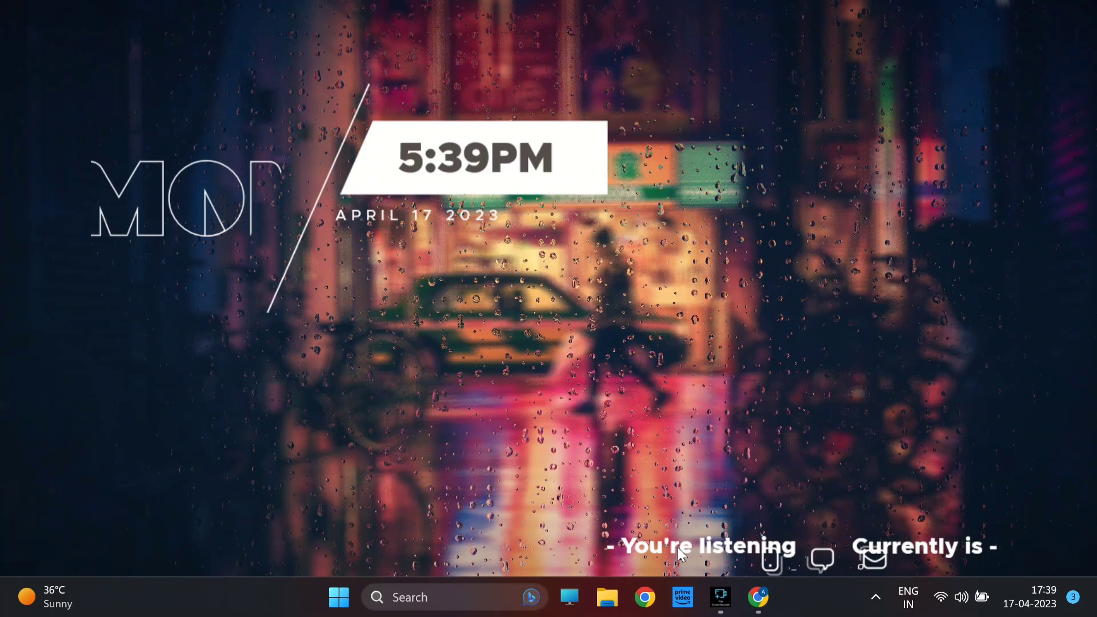
Step: Unload the Vecto weather and "You're listening" skins, and move the row of phone, chat and mail icons up towards the desktop's middle
{"action": "left_click_drag", "start_coordinate": [684, 550], "coordinate": [617, 337]}
{"action": "left_click_drag", "start_coordinate": [911, 543], "coordinate": [805, 275]}
{"action": "right_click", "coordinate": [800, 283]}
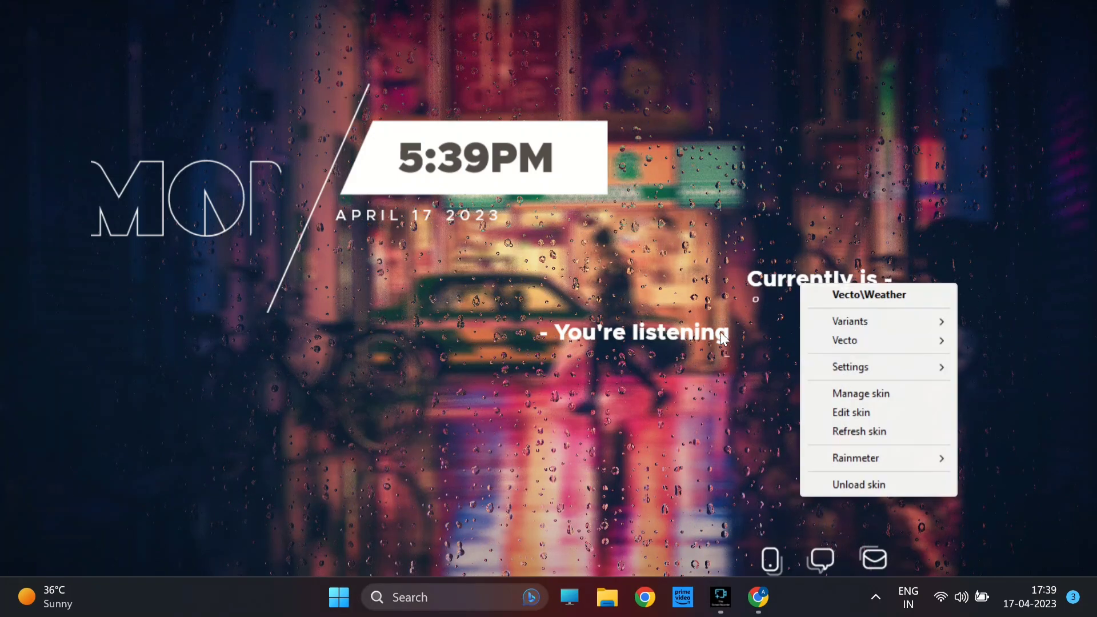
{"action": "left_click", "coordinate": [847, 486]}
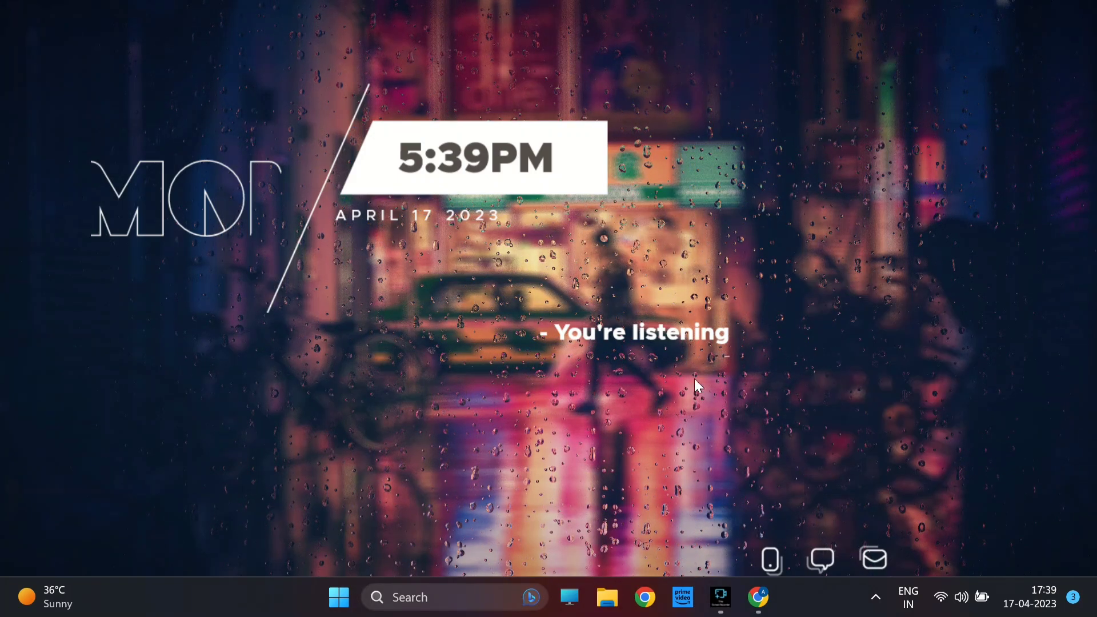
{"action": "right_click", "coordinate": [646, 332]}
{"action": "left_click", "coordinate": [734, 532]}
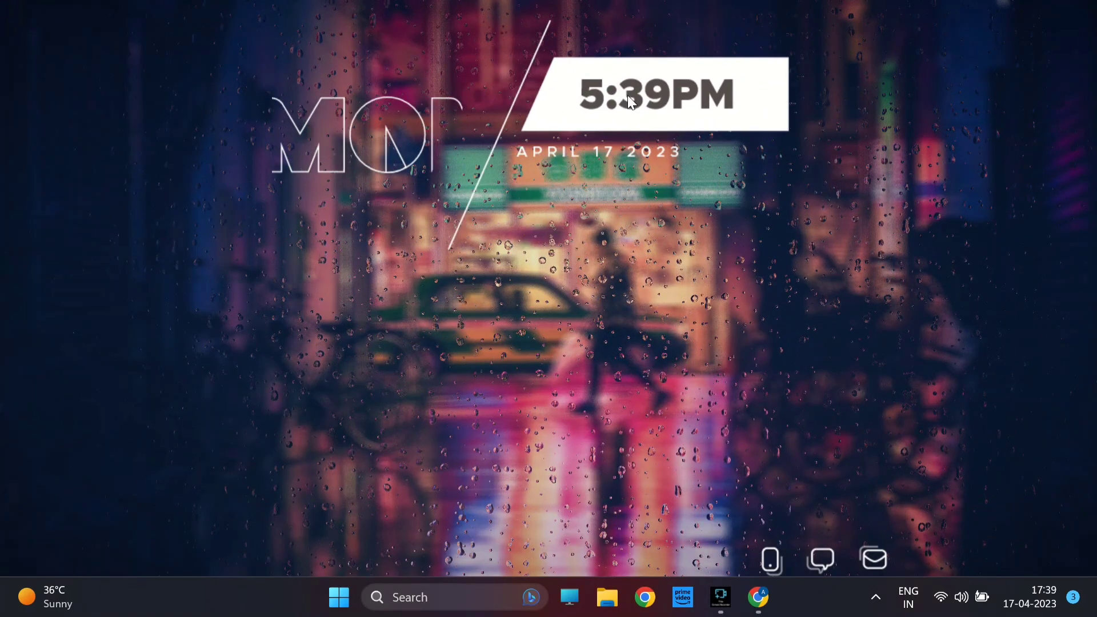
{"action": "left_click_drag", "start_coordinate": [823, 567], "coordinate": [570, 205]}
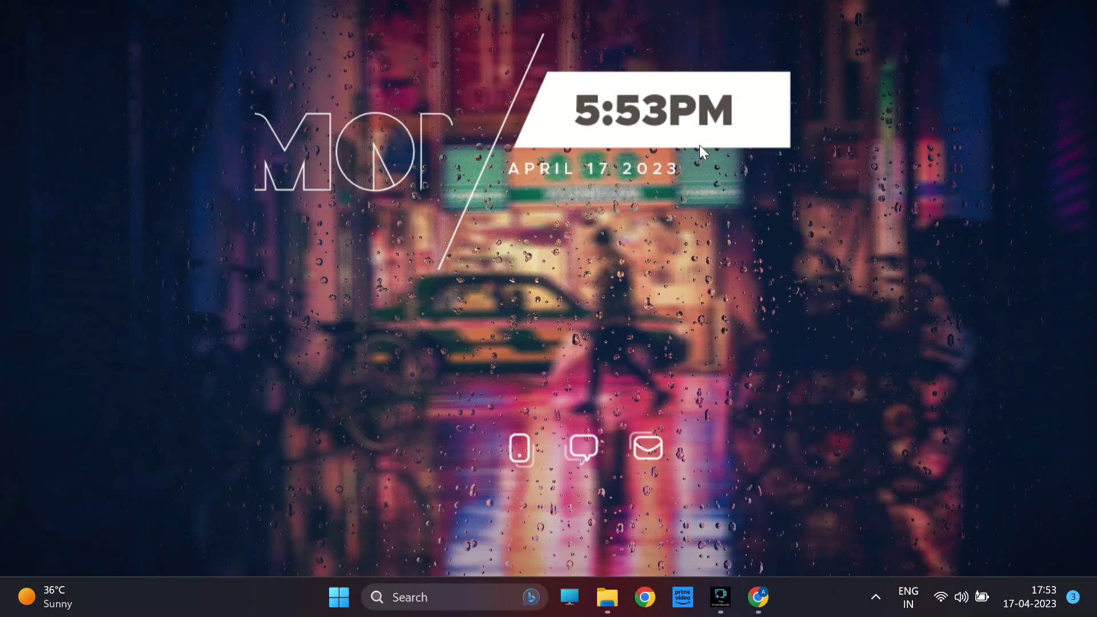
Step: Edit the Vecto date skin's file to set the Scale variable to 1, then save and close the file
{"action": "right_click", "coordinate": [646, 124]}
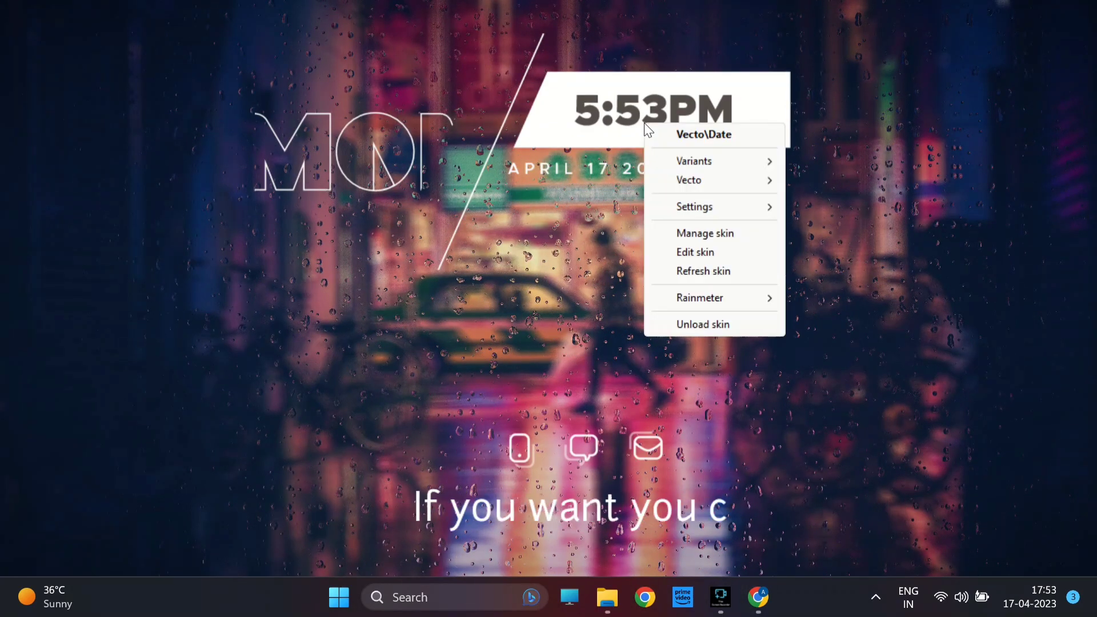
{"action": "left_click", "coordinate": [698, 253]}
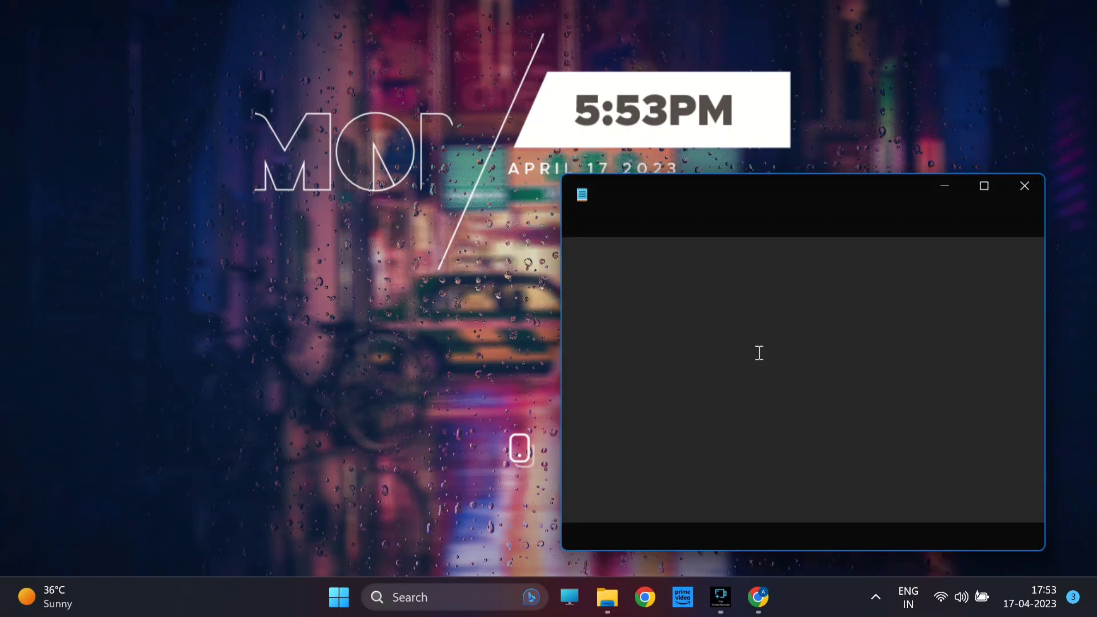
{"action": "scroll", "coordinate": [759, 352], "scroll_direction": "down", "scroll_amount": 4}
{"action": "left_click", "coordinate": [652, 416]}
{"action": "key", "text": "BackSpace"}
{"action": "type", "text": "1"}
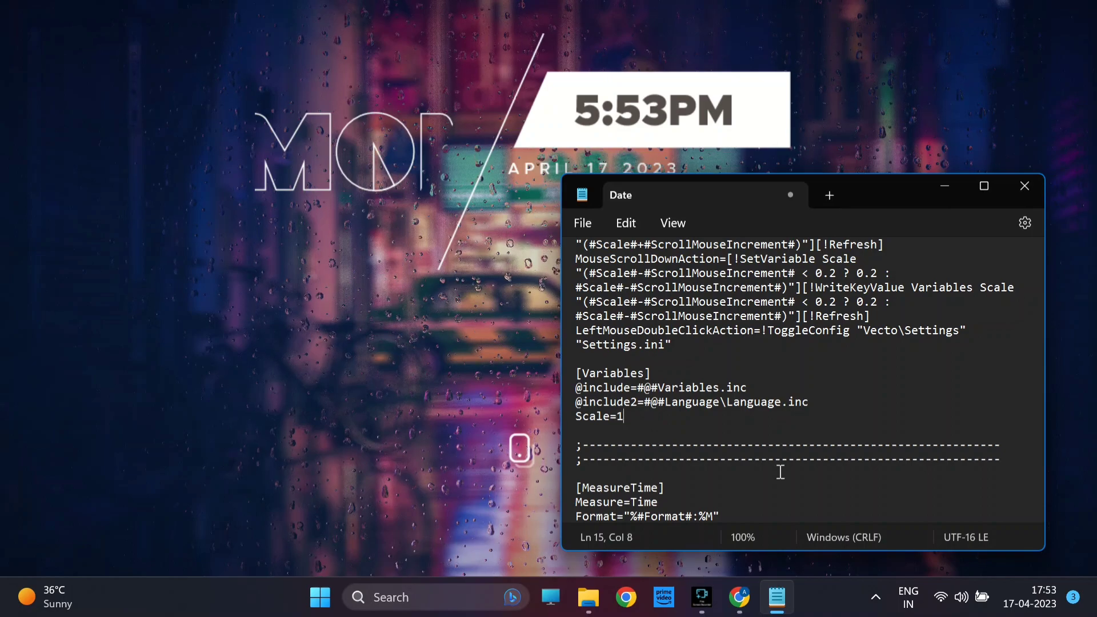
{"action": "left_click", "coordinate": [584, 224]}
{"action": "left_click", "coordinate": [602, 339]}
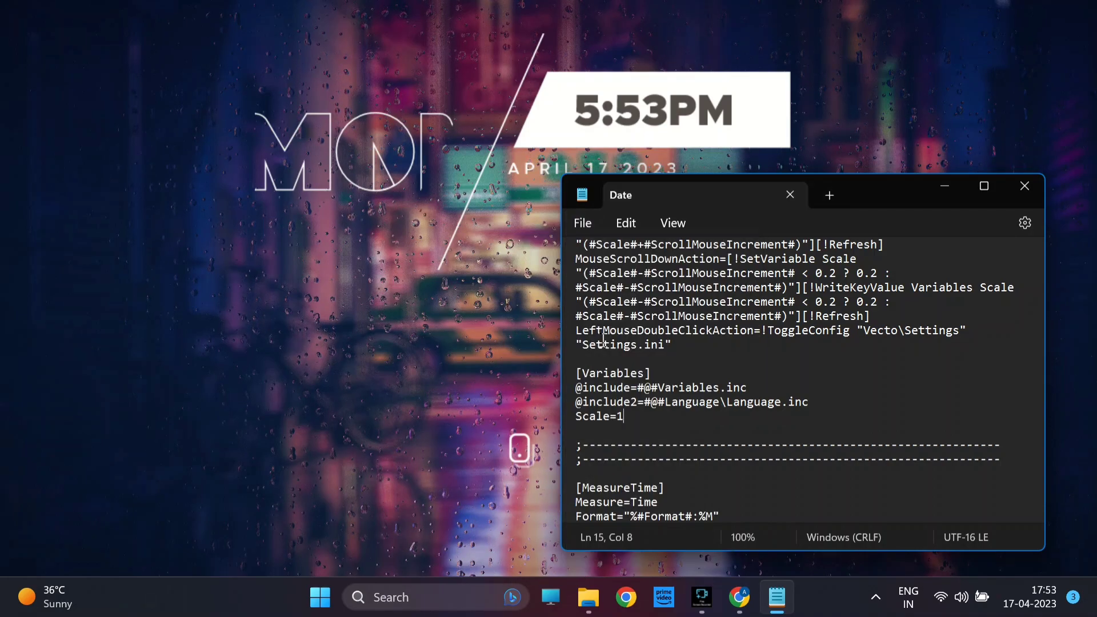
{"action": "left_click", "coordinate": [1021, 189]}
Step: Refresh the Vecto date skin and move it to the upper centre of the desktop
{"action": "right_click", "coordinate": [650, 134]}
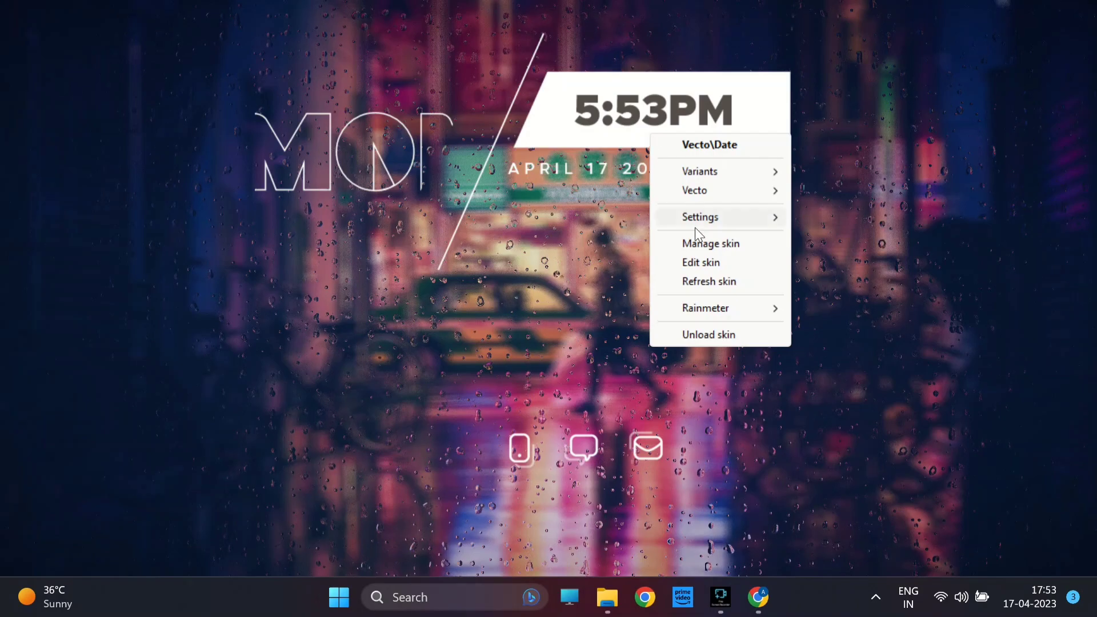
{"action": "left_click", "coordinate": [706, 280]}
{"action": "left_click_drag", "start_coordinate": [511, 102], "coordinate": [608, 112]}
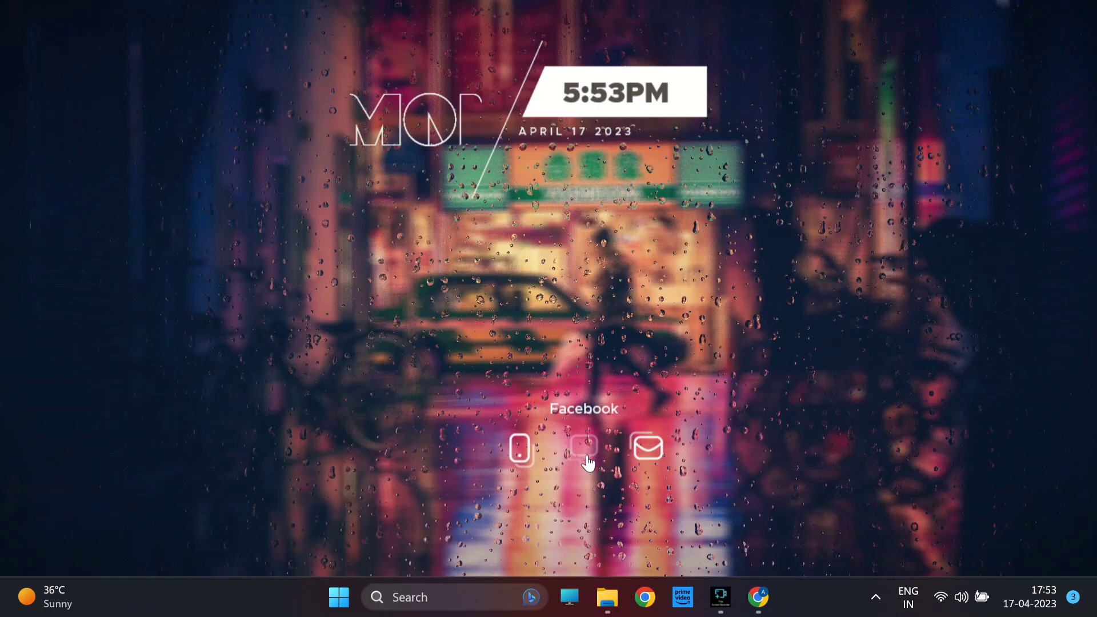
Step: Edit the Vecto dock skin's file to set the Scale variable to 1.5, then save and close the file
{"action": "right_click", "coordinate": [635, 444]}
{"action": "left_click", "coordinate": [694, 359]}
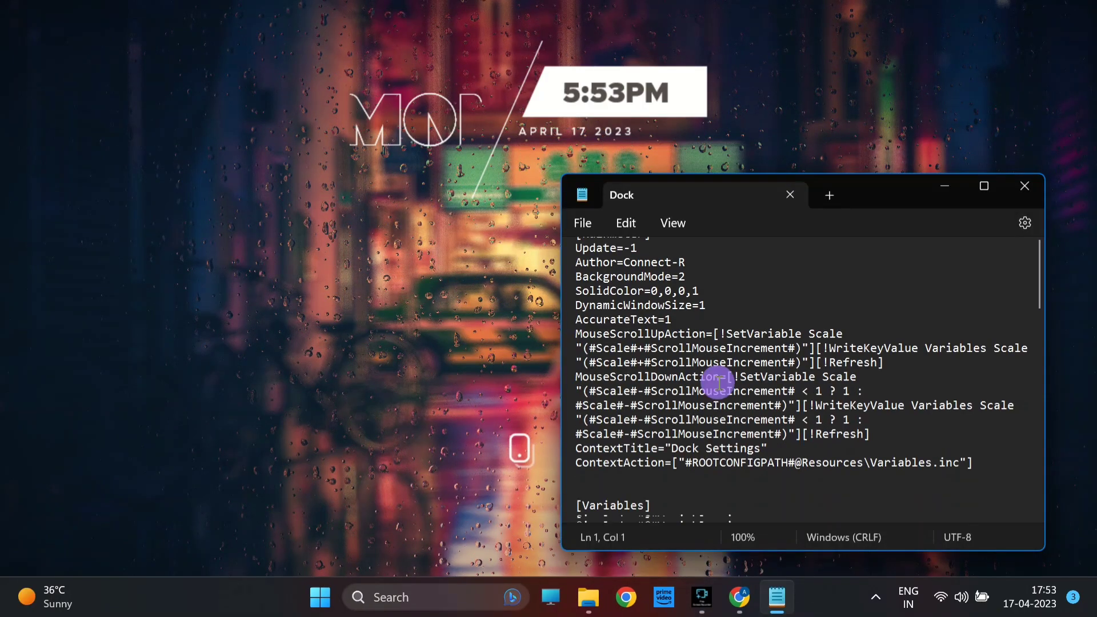
{"action": "scroll", "coordinate": [719, 383], "scroll_direction": "down", "scroll_amount": 3}
{"action": "left_click", "coordinate": [655, 404]}
{"action": "key", "text": "BackSpace"}
{"action": "key", "text": "BackSpace"}
{"action": "key", "text": "BackSpace"}
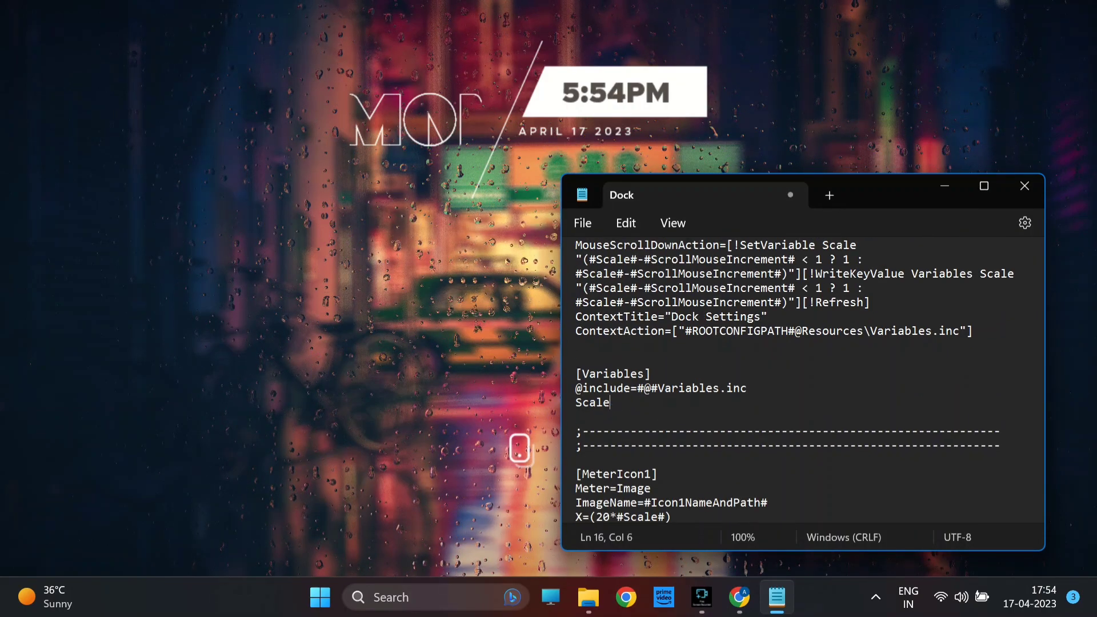
{"action": "type", "text": "1.5"}
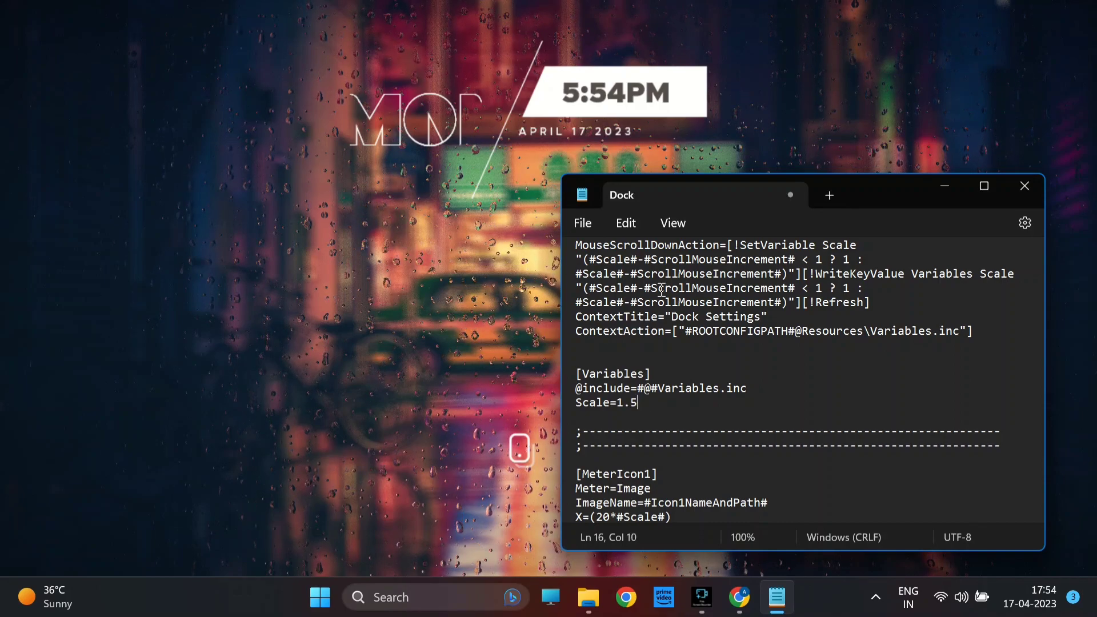
{"action": "left_click", "coordinate": [583, 227]}
{"action": "left_click", "coordinate": [592, 341]}
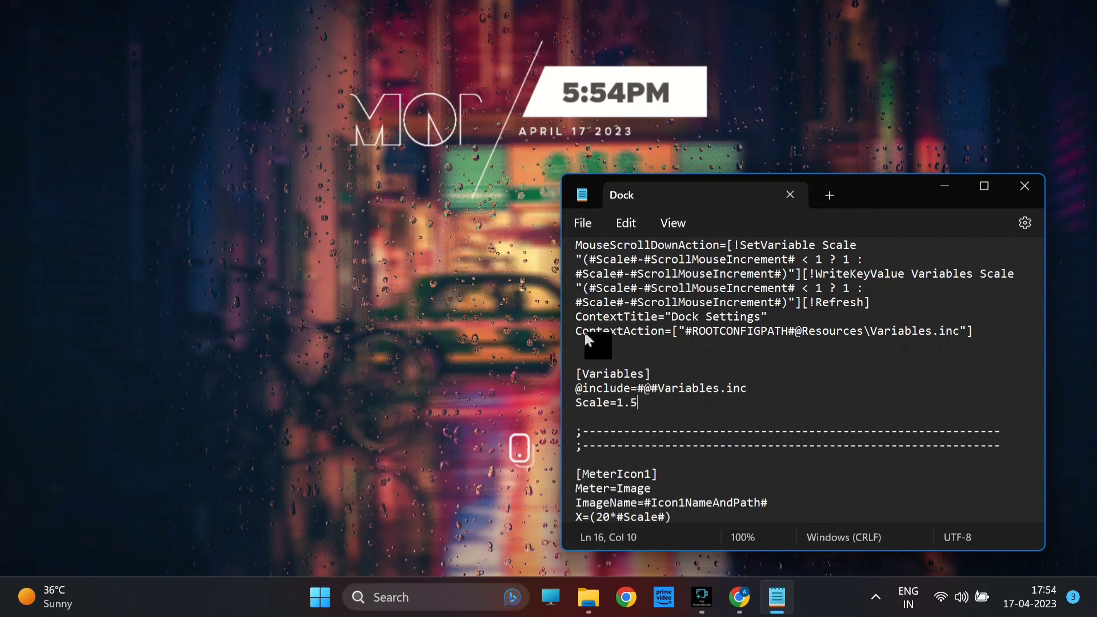
{"action": "left_click", "coordinate": [1026, 189]}
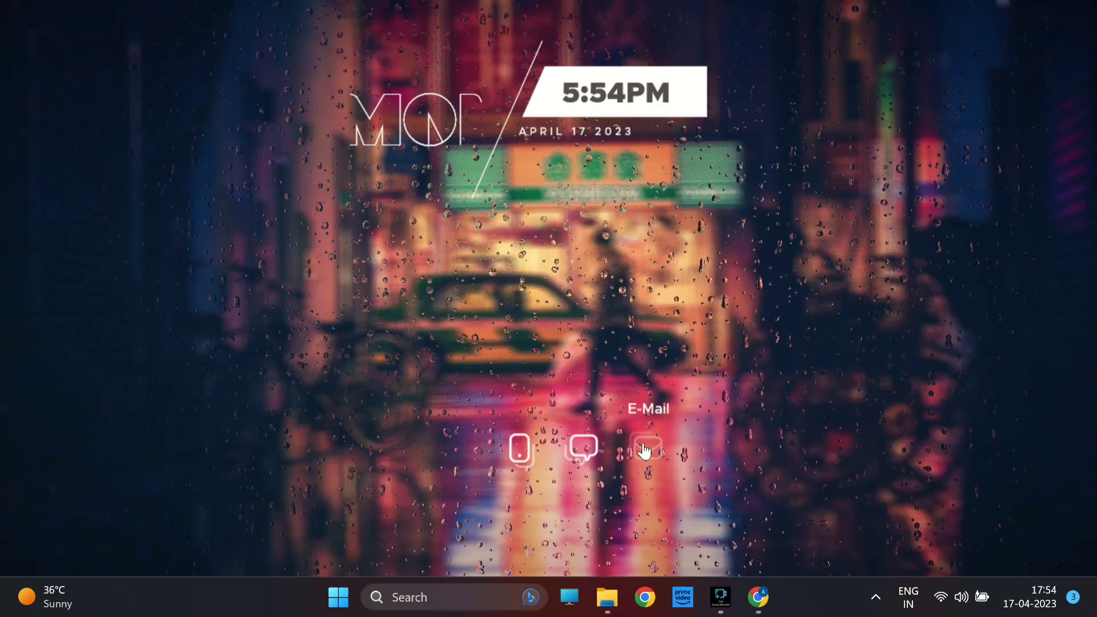
Step: Refresh the Vecto dock skin and regroup its icon row with the date skin on the desktop's left side, icons beneath the date
{"action": "right_click", "coordinate": [644, 451]}
{"action": "left_click", "coordinate": [689, 379]}
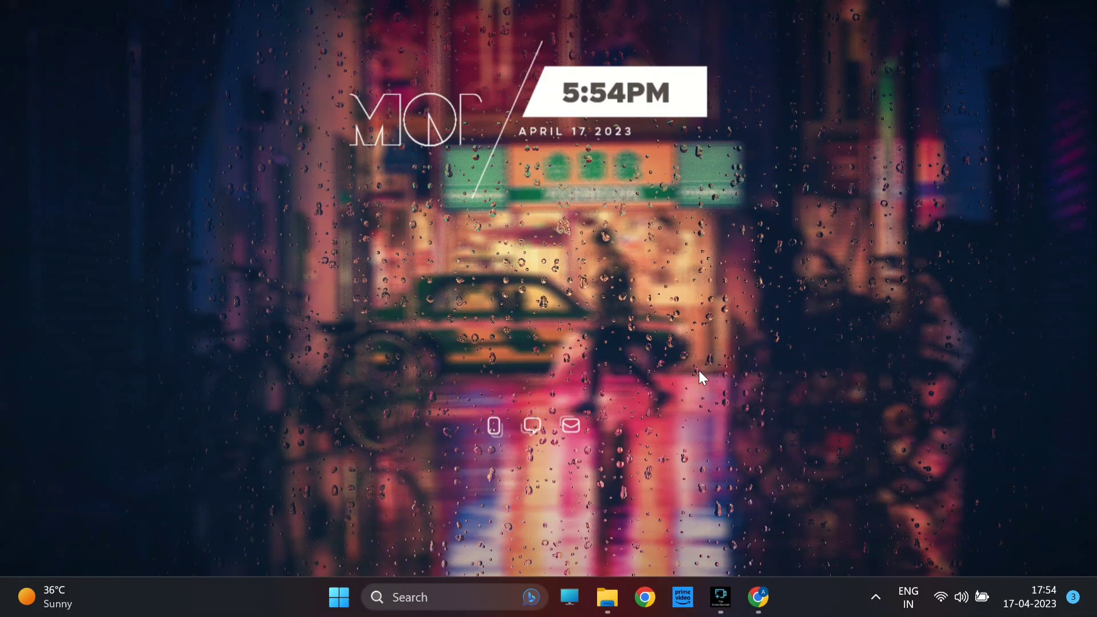
{"action": "left_click_drag", "start_coordinate": [549, 430], "coordinate": [577, 158]}
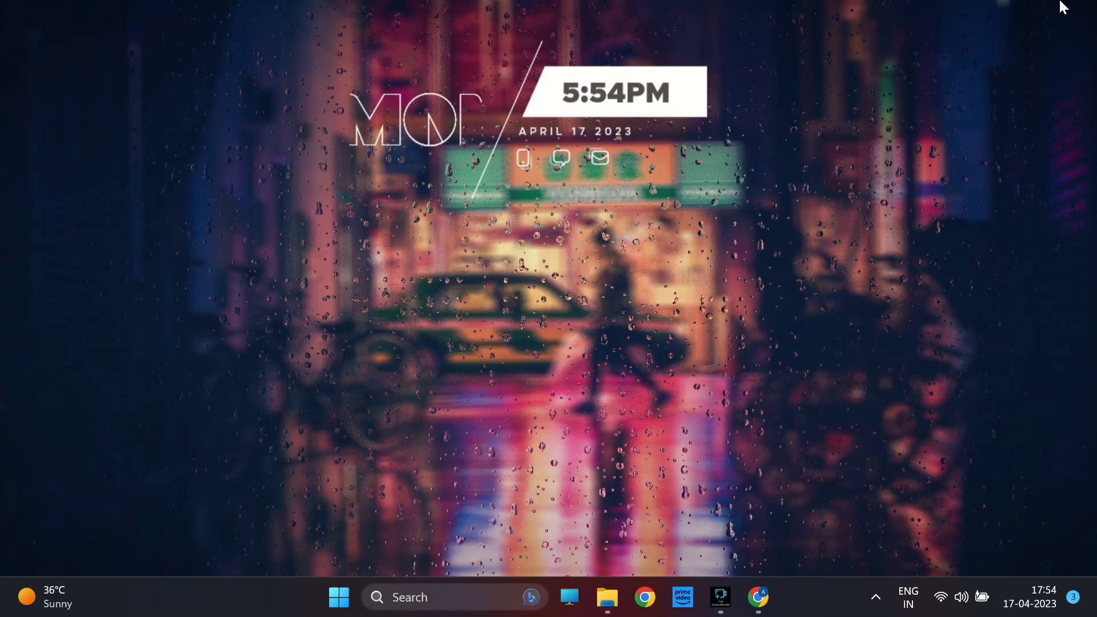
{"action": "left_click_drag", "start_coordinate": [428, 122], "coordinate": [102, 243]}
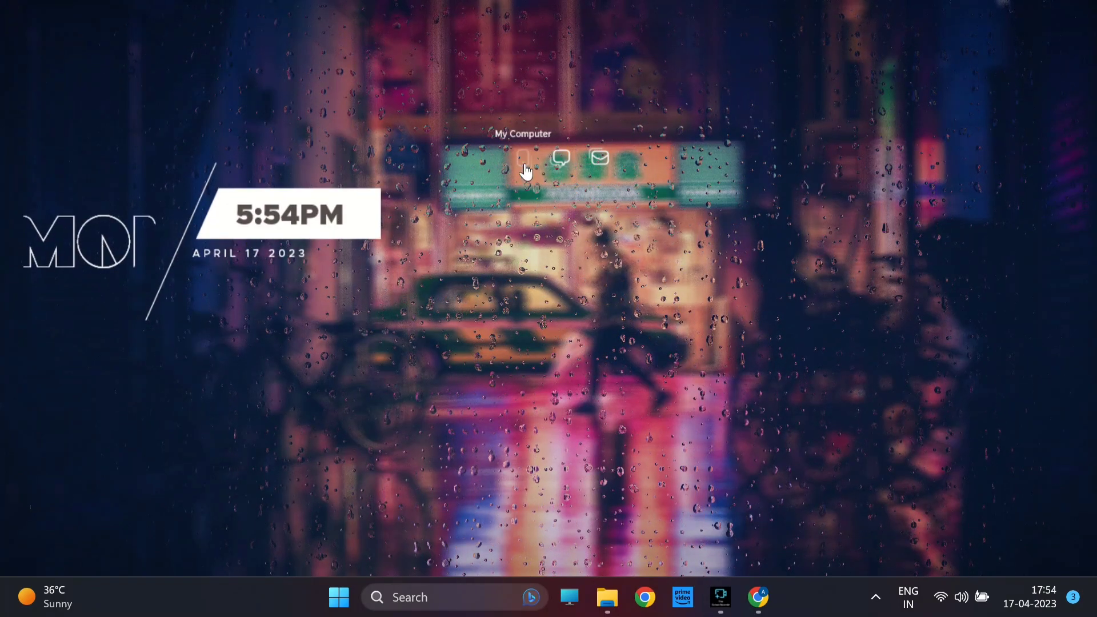
{"action": "left_click_drag", "start_coordinate": [527, 164], "coordinate": [225, 296]}
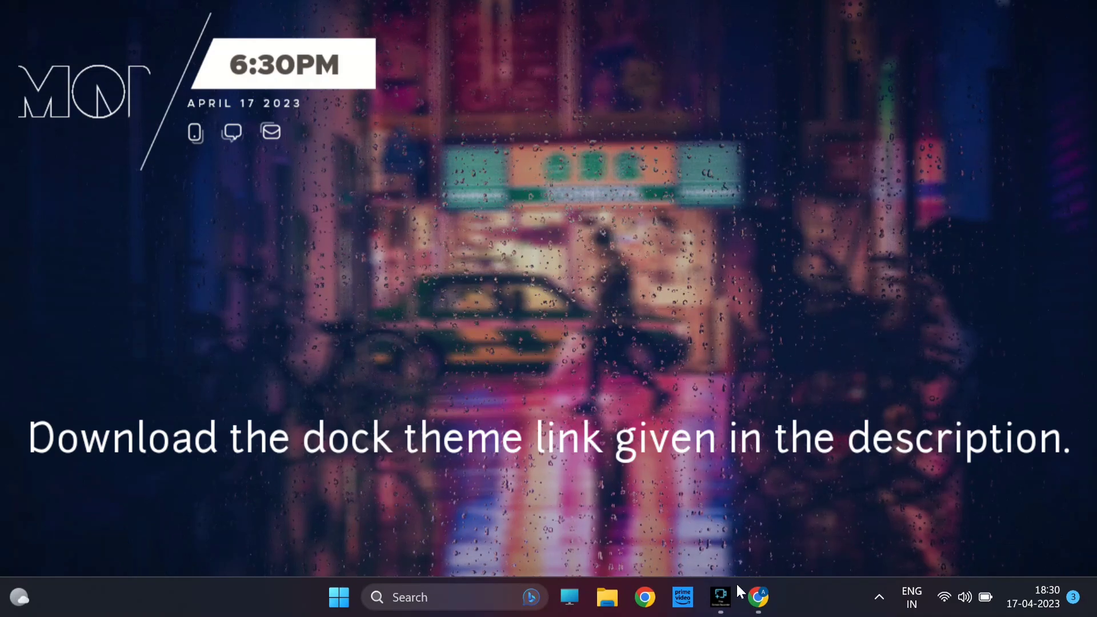
Step: Download the PinkX skin from its DeviantArt page in Chrome and install it with its included layout applied
{"action": "left_click", "coordinate": [757, 599]}
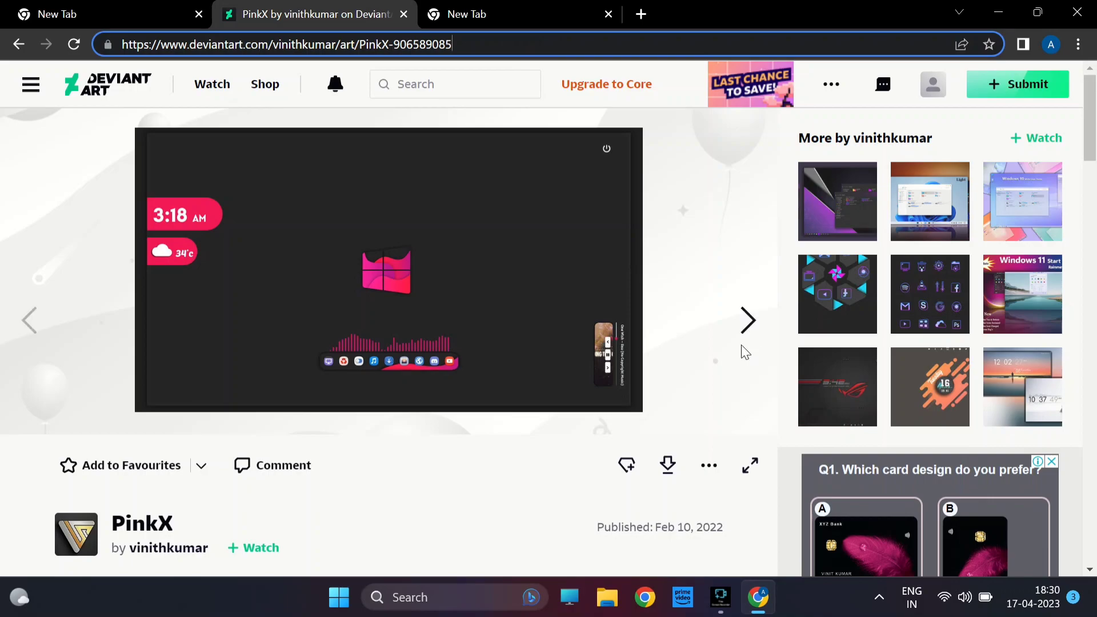
{"action": "left_click", "coordinate": [666, 470]}
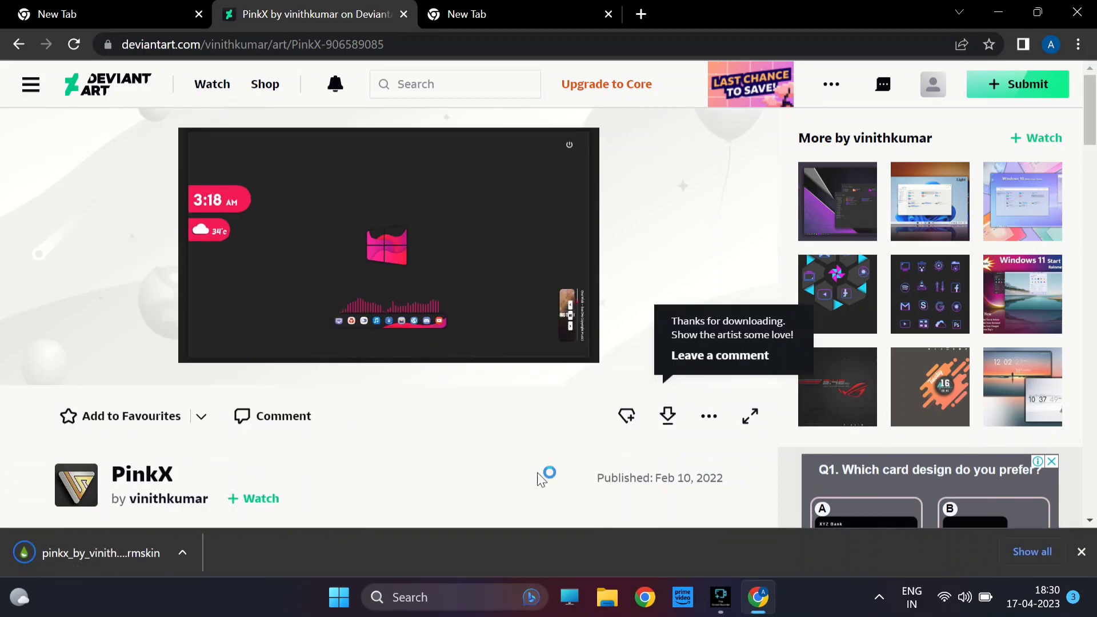
{"action": "left_click", "coordinate": [184, 553]}
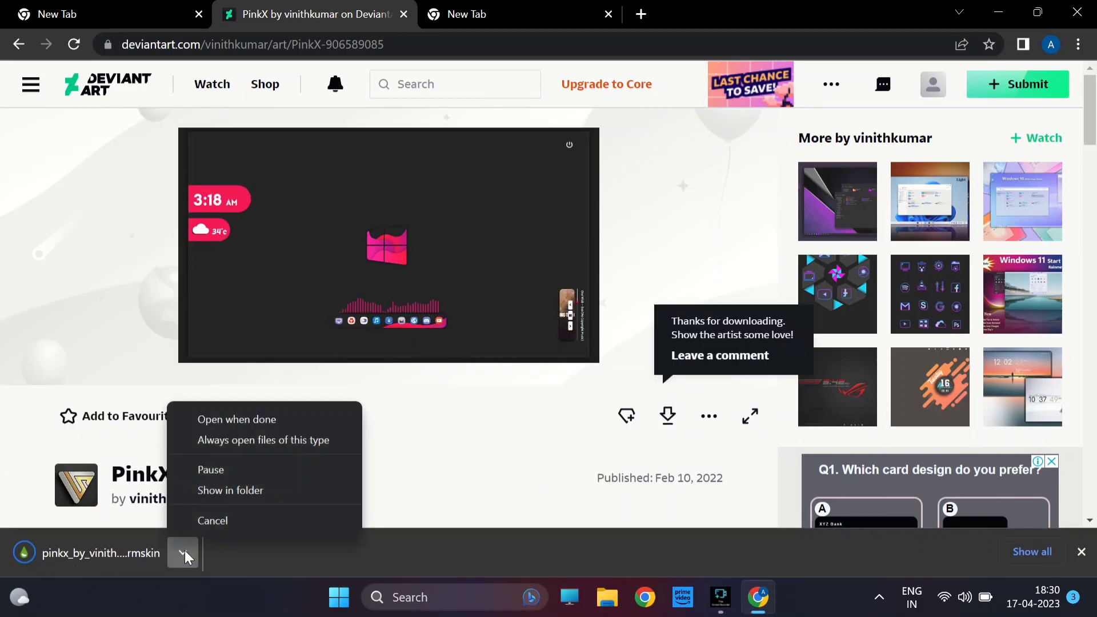
{"action": "left_click", "coordinate": [185, 550]}
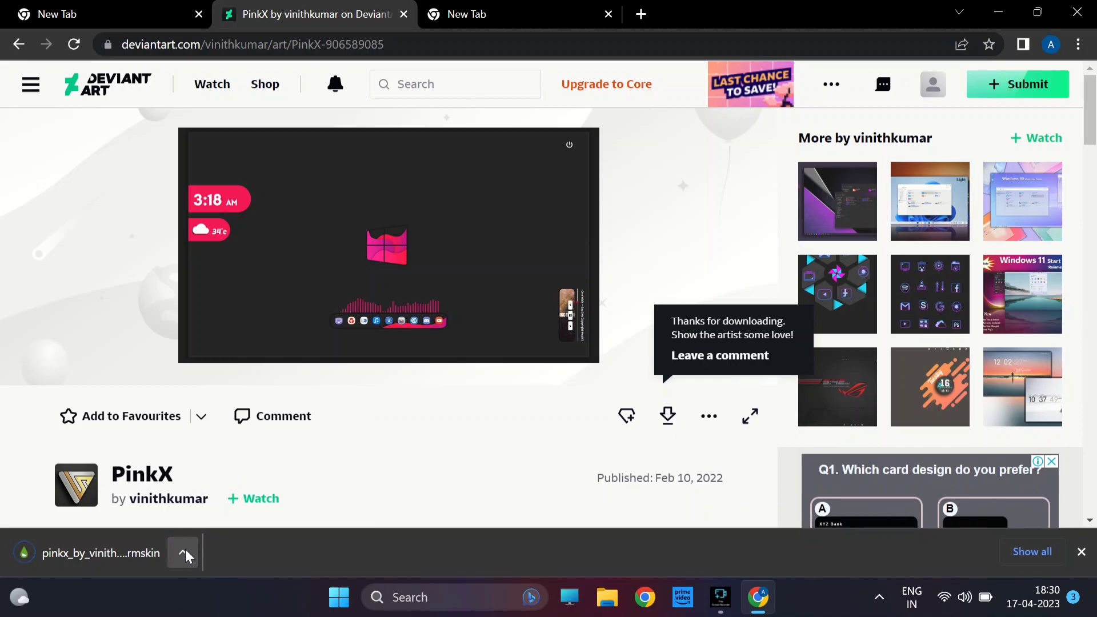
{"action": "left_click", "coordinate": [185, 549]}
{"action": "left_click", "coordinate": [222, 444]}
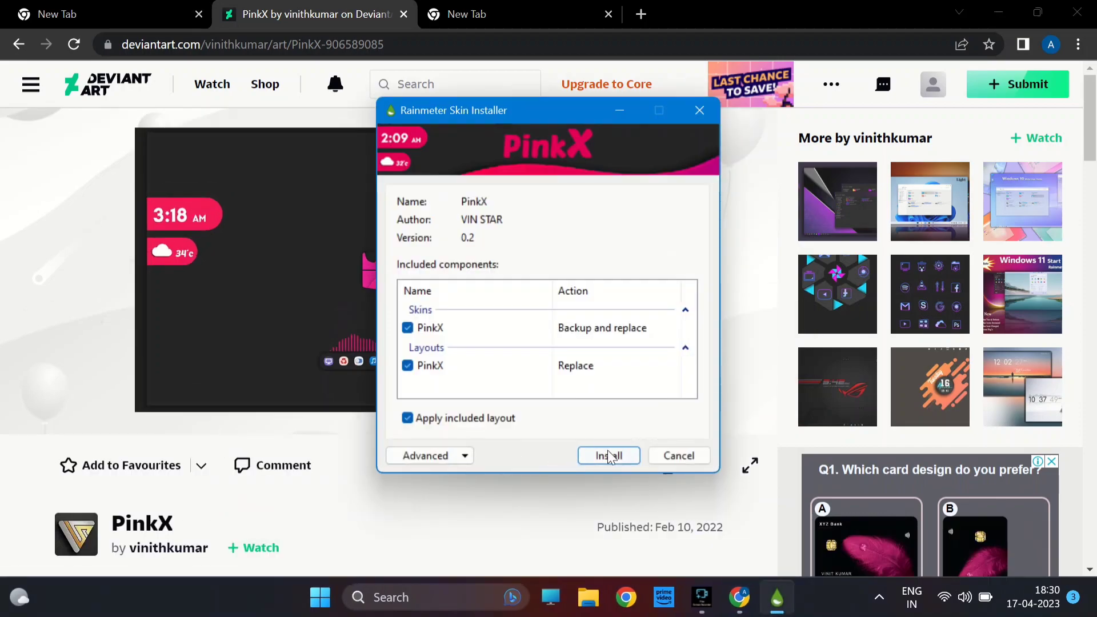
{"action": "left_click", "coordinate": [615, 457]}
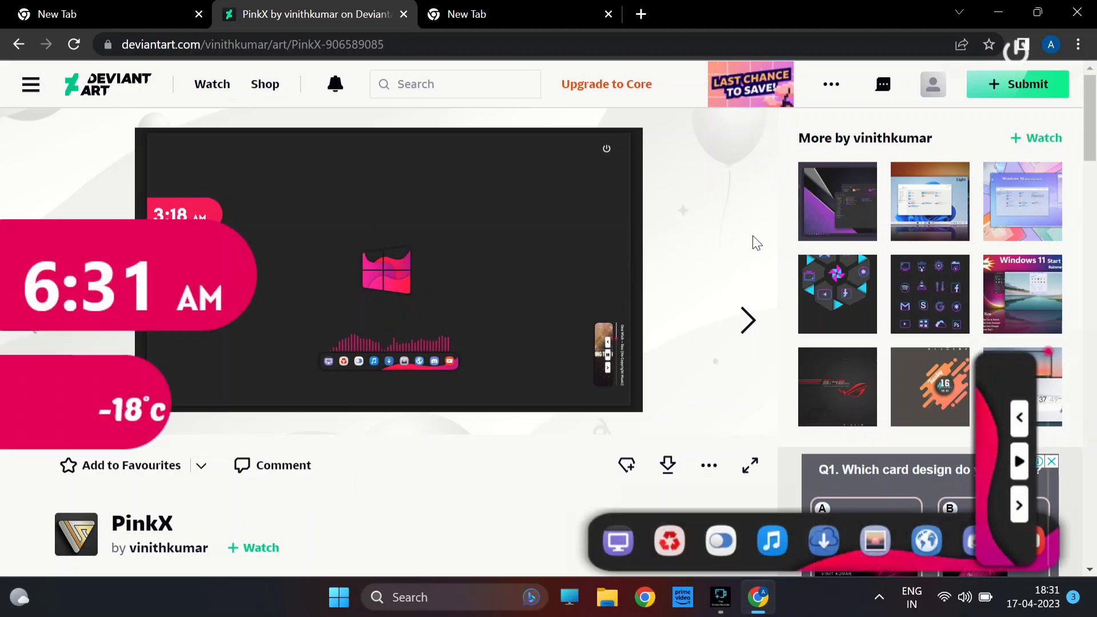
Step: Minimise the browser and unload the PinkX power, clock, weather and player skins from the desktop
{"action": "left_click", "coordinate": [1003, 9]}
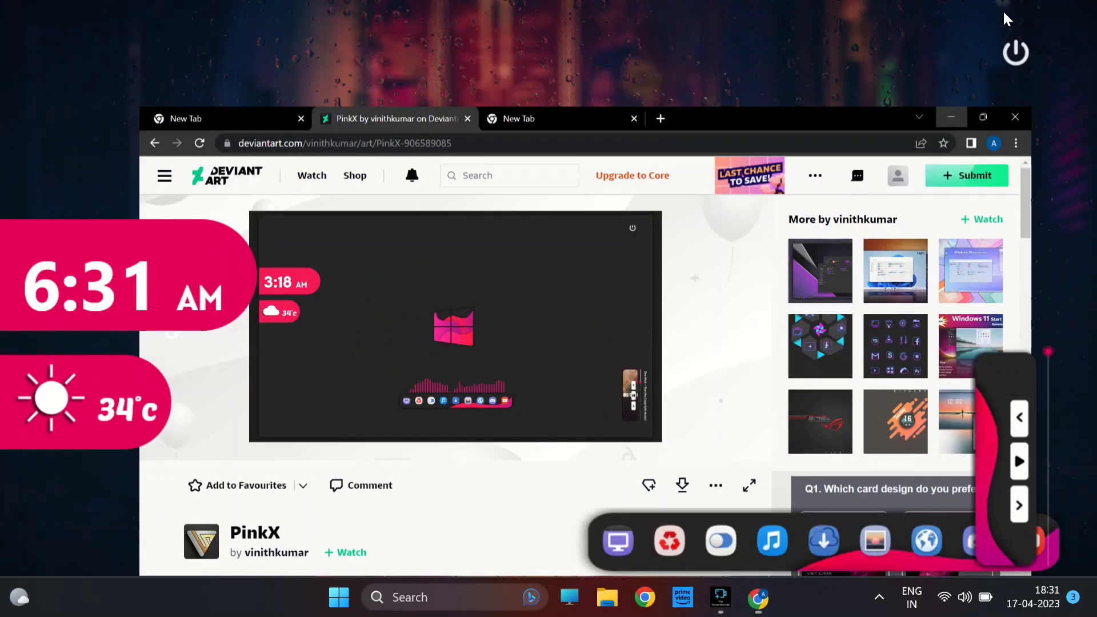
{"action": "mouse_move", "coordinate": [1023, 54]}
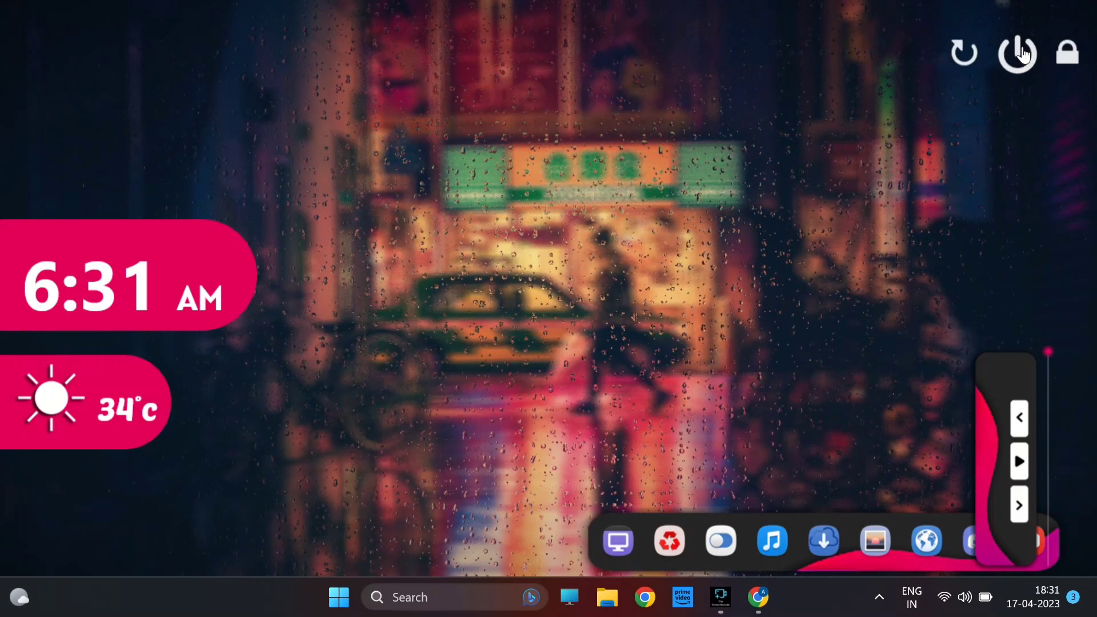
{"action": "right_click", "coordinate": [1023, 49]}
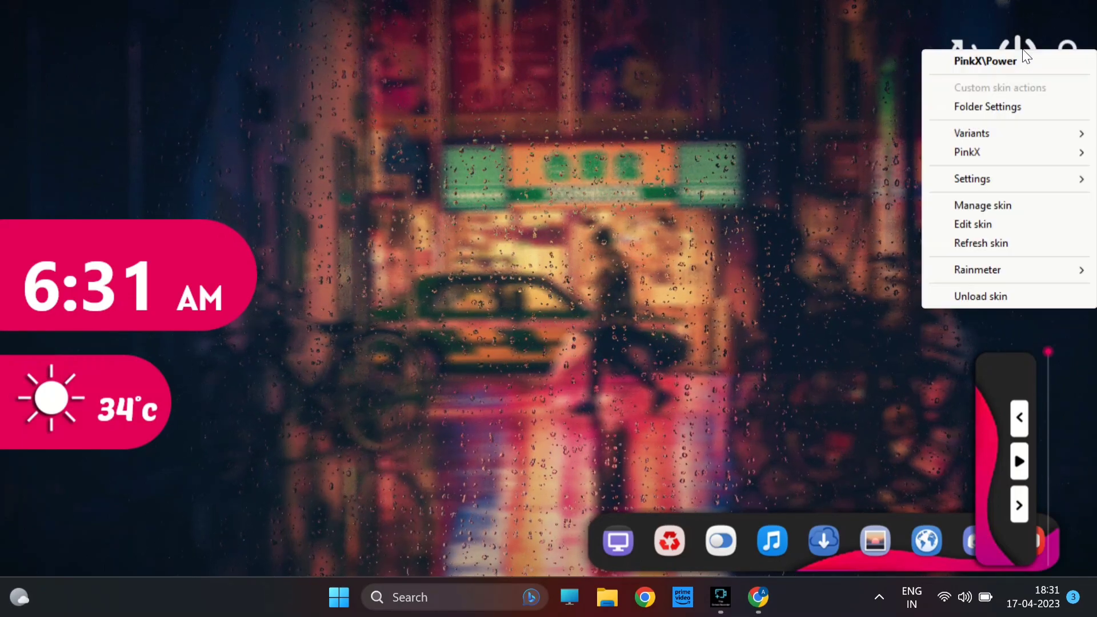
{"action": "left_click", "coordinate": [990, 296]}
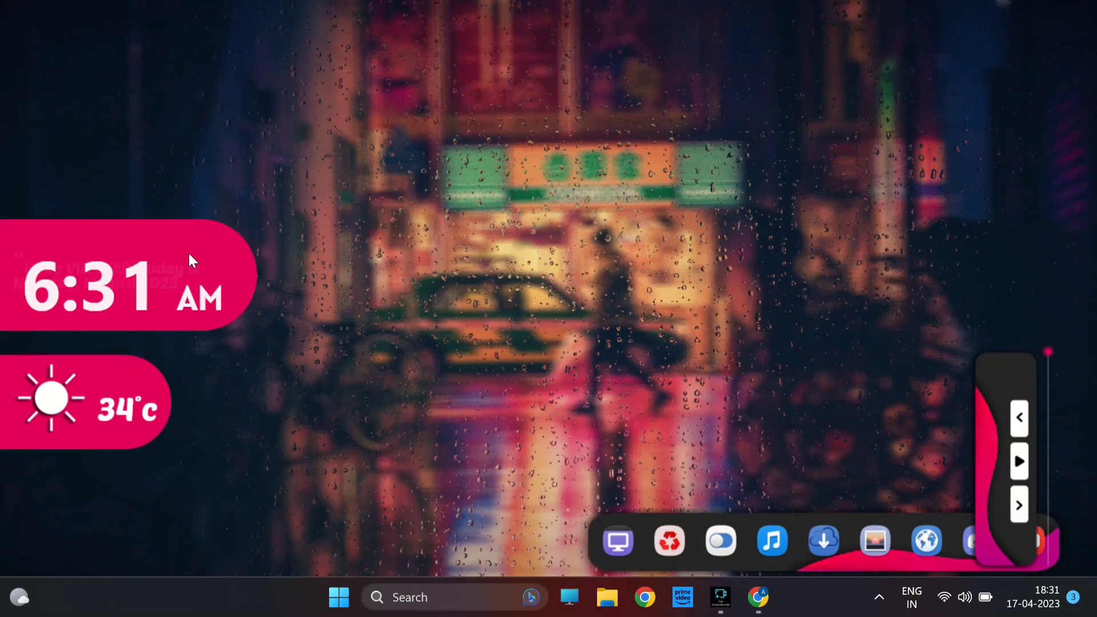
{"action": "right_click", "coordinate": [174, 255]}
{"action": "left_click", "coordinate": [235, 461]}
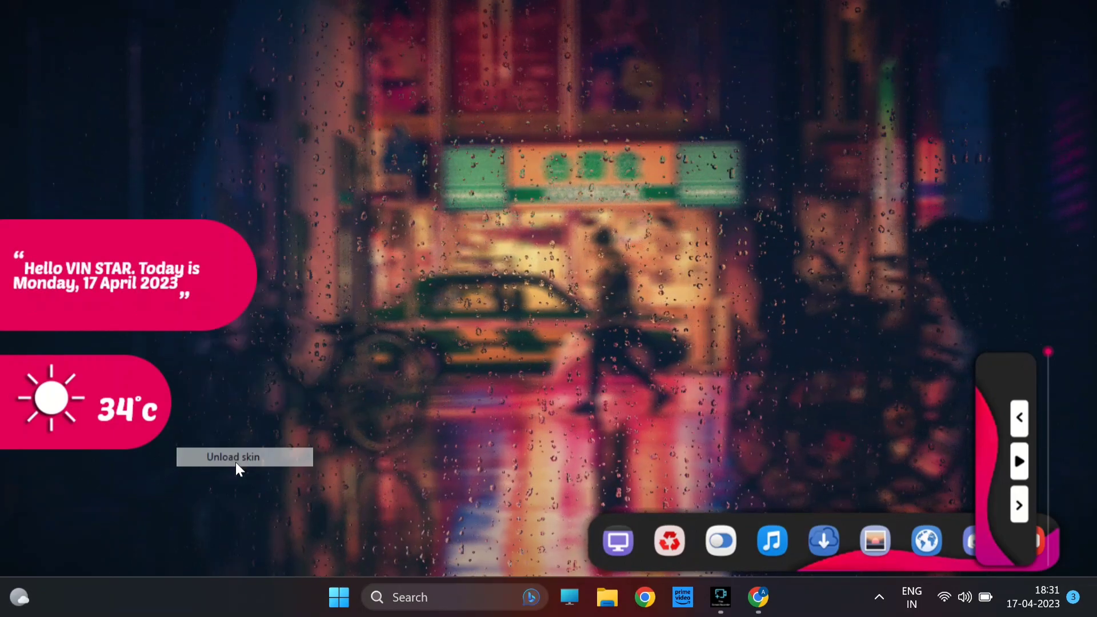
{"action": "right_click", "coordinate": [151, 376]}
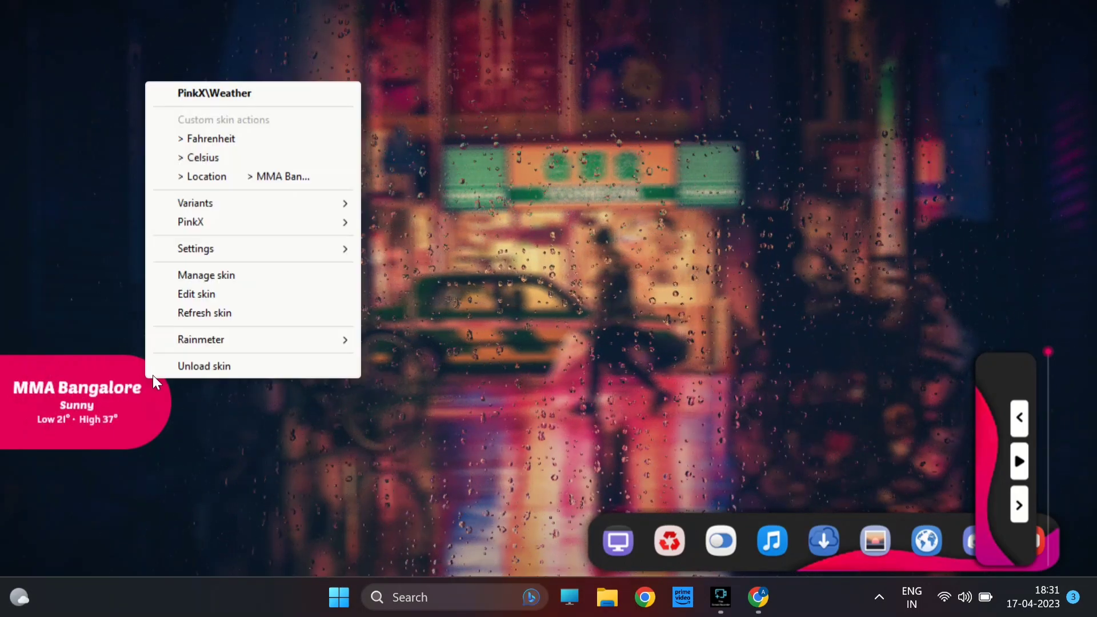
{"action": "left_click", "coordinate": [197, 367]}
{"action": "right_click", "coordinate": [1002, 372]}
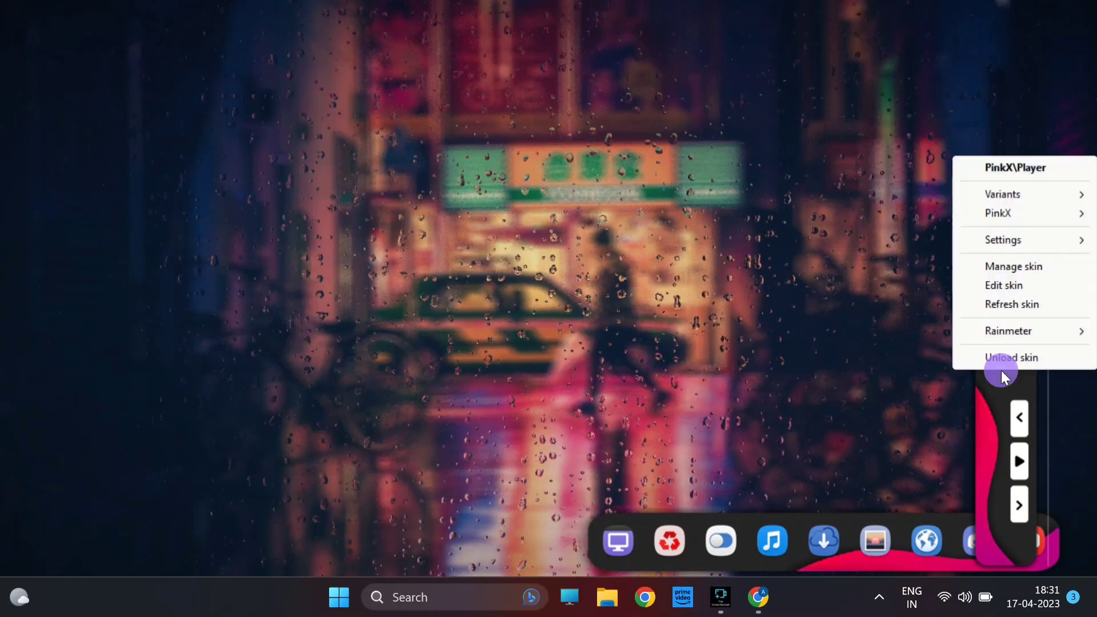
{"action": "left_click", "coordinate": [1000, 358]}
Step: Move the PinkX dock to the desktop's lower centre, with the dotted visualizer line just beneath it
{"action": "left_click", "coordinate": [850, 522]}
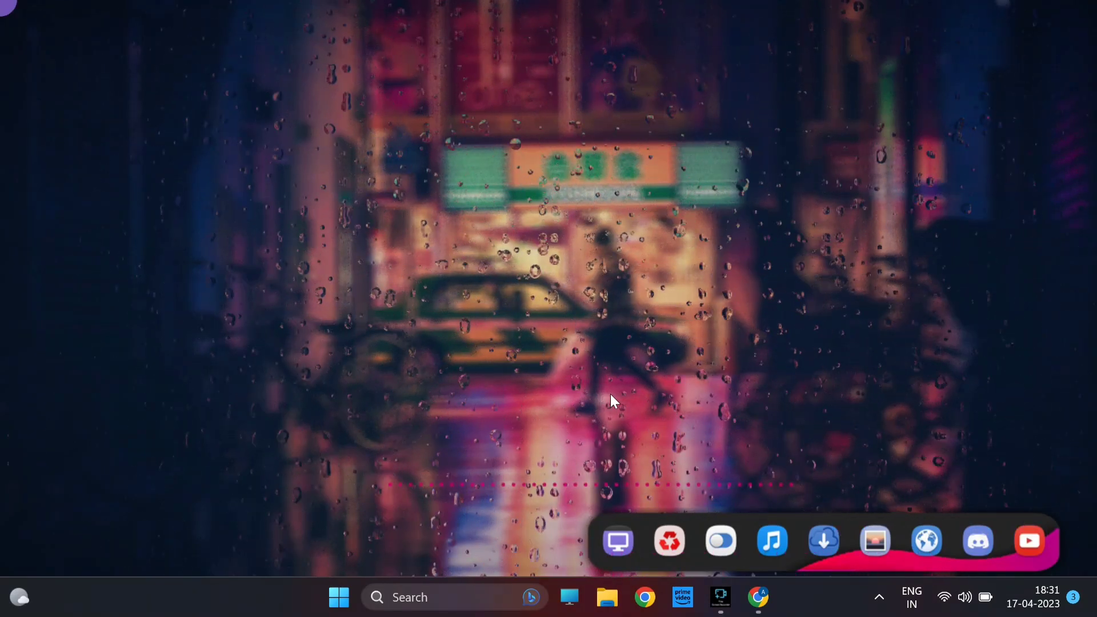
{"action": "left_click", "coordinate": [795, 521]}
{"action": "left_click_drag", "start_coordinate": [796, 523], "coordinate": [544, 446]}
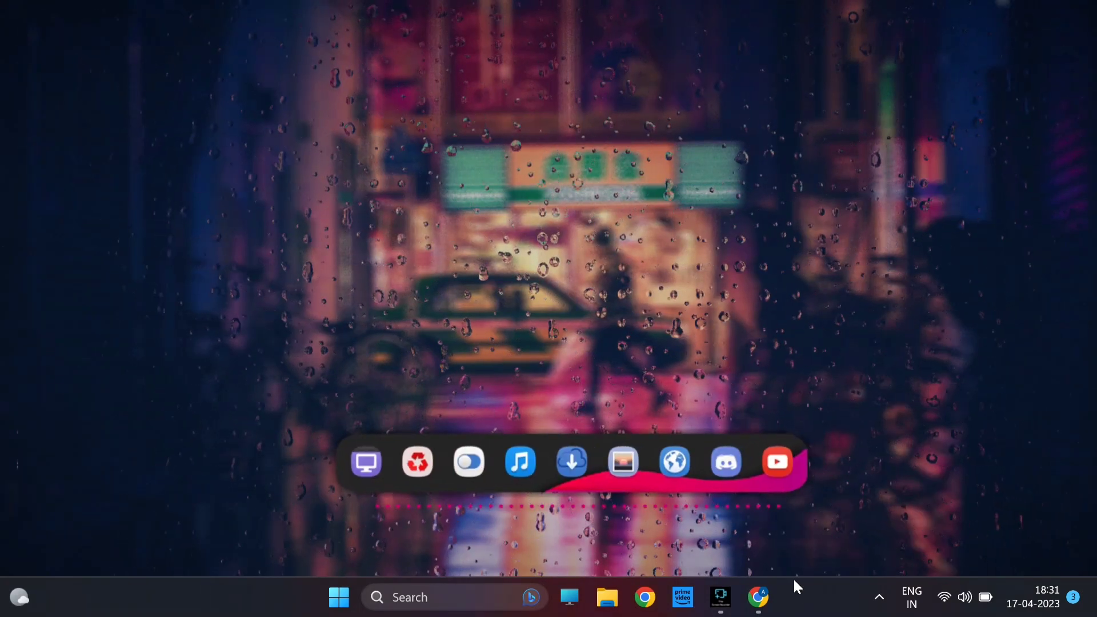
Step: Edit the PinkX dock skin's file to set W and H of MeterBackground to 0, save and close it, and refresh the skin
{"action": "right_click", "coordinate": [752, 441]}
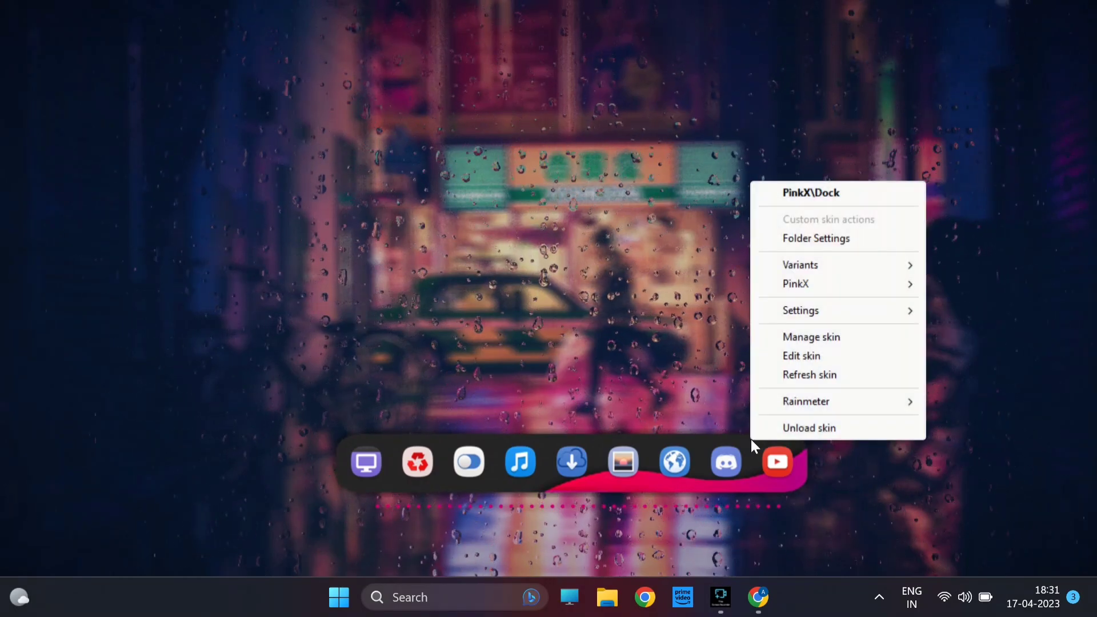
{"action": "left_click", "coordinate": [799, 356]}
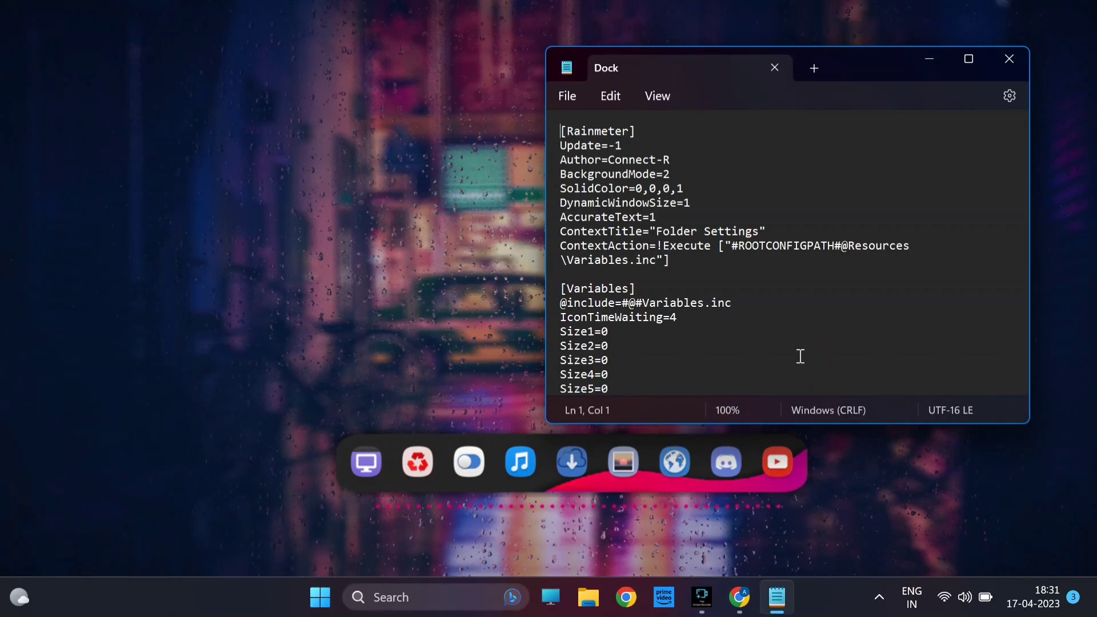
{"action": "scroll", "coordinate": [784, 352], "scroll_direction": "down", "scroll_amount": 6}
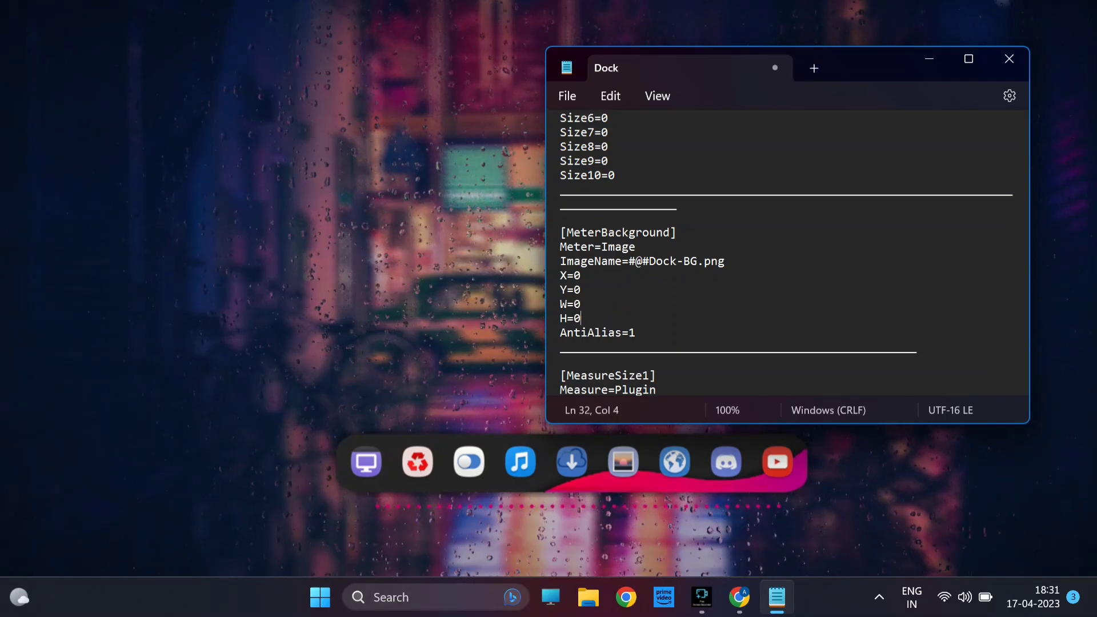
{"action": "left_click", "coordinate": [564, 99]}
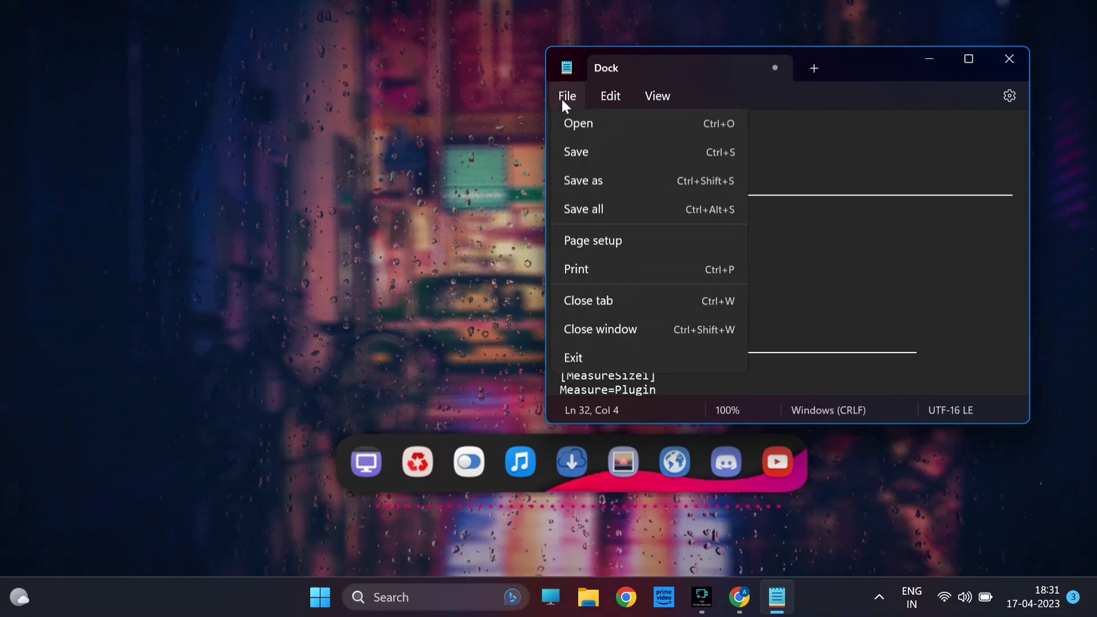
{"action": "left_click", "coordinate": [586, 215]}
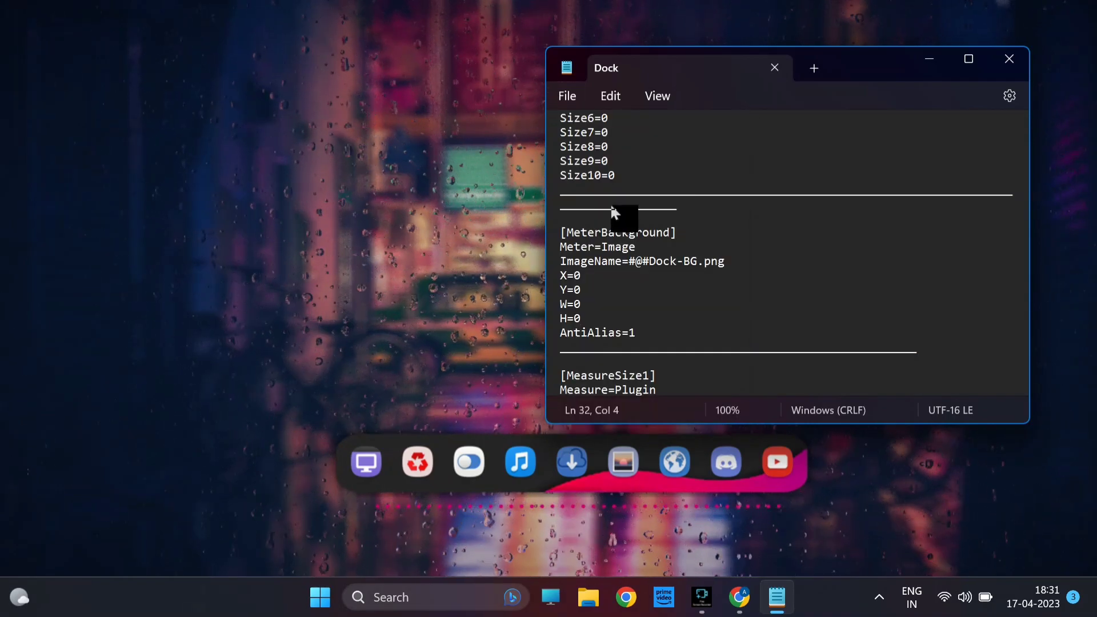
{"action": "left_click", "coordinate": [1021, 57]}
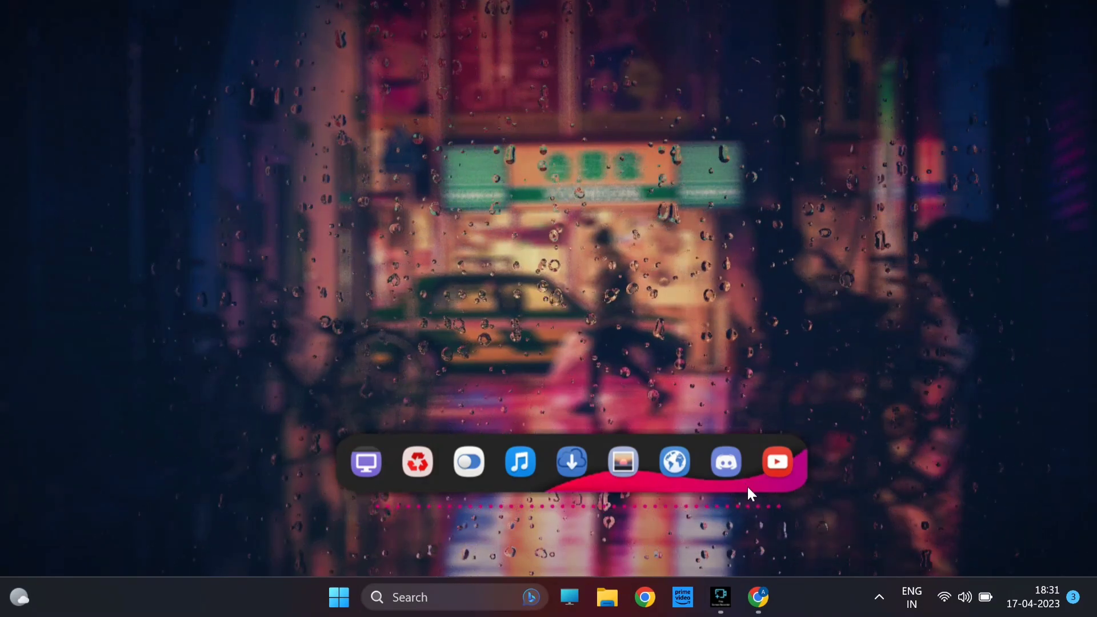
{"action": "right_click", "coordinate": [753, 484]}
{"action": "left_click", "coordinate": [796, 418]}
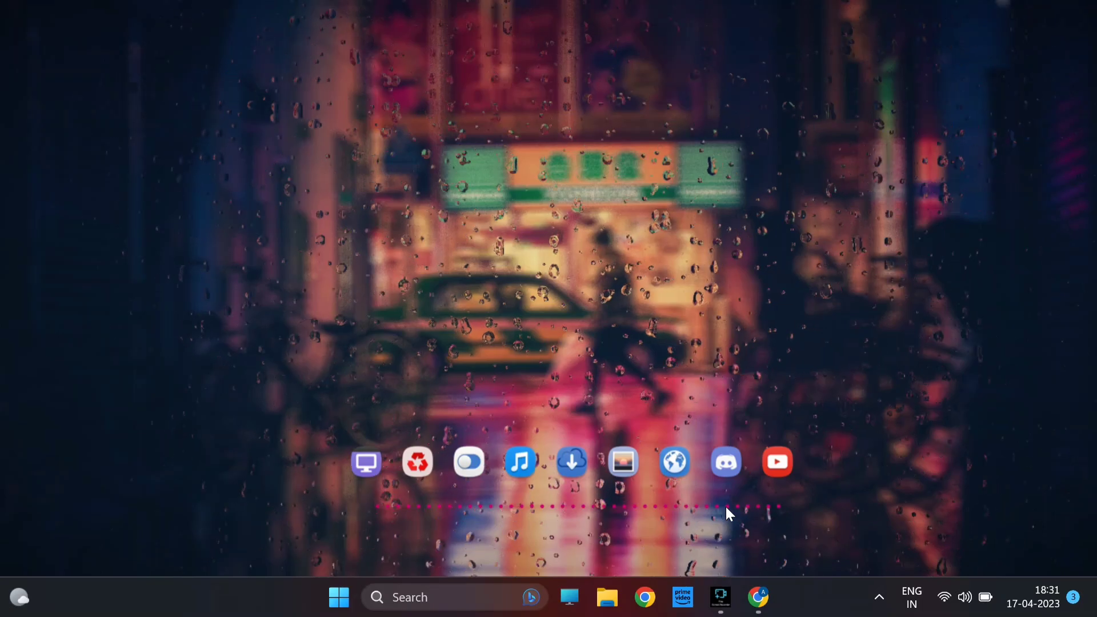
Step: Pull the dotted PinkX visualizer line away from the icon dock and unload it from the desktop
{"action": "left_click_drag", "start_coordinate": [722, 506], "coordinate": [688, 287]}
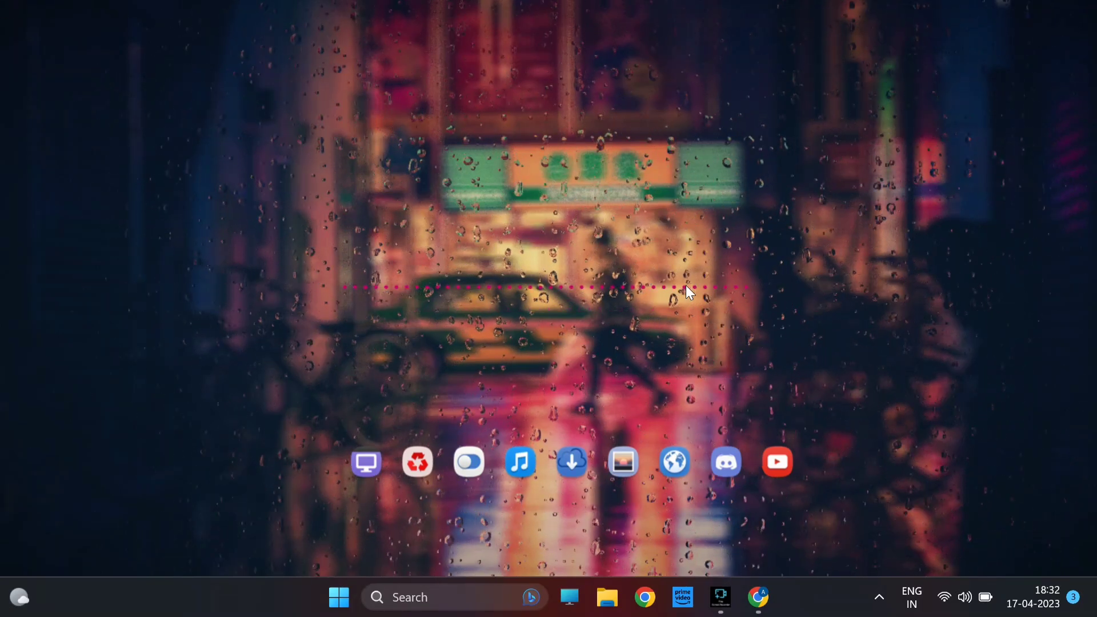
{"action": "right_click", "coordinate": [687, 288]}
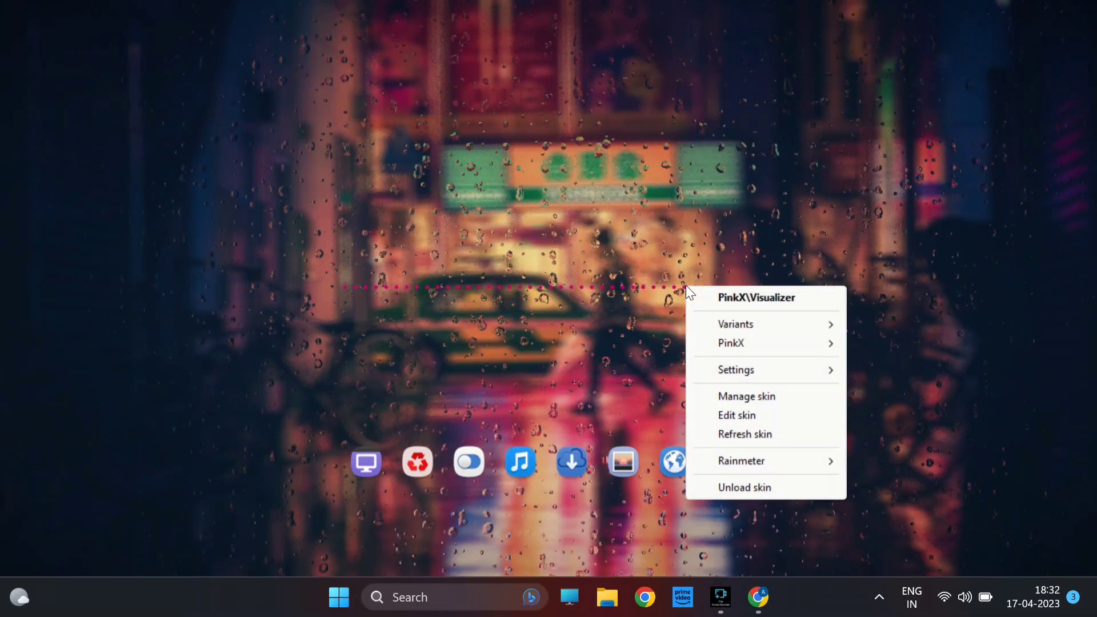
{"action": "left_click", "coordinate": [755, 486]}
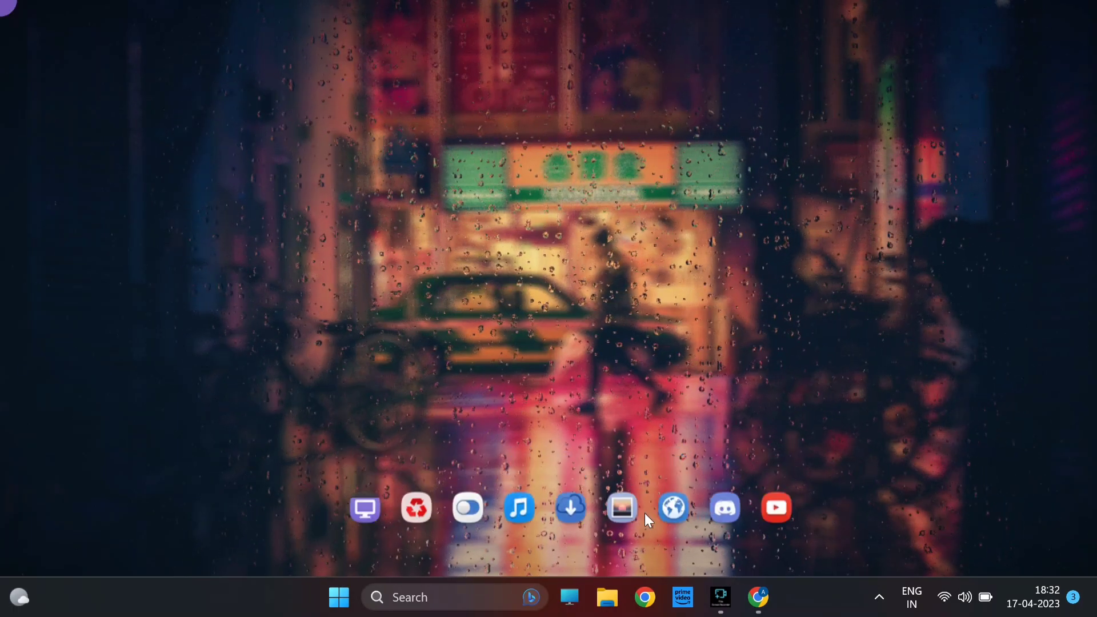
Step: Set the taskbar to hide automatically in the taskbar settings, close Settings, and move the PinkX dock down to the desktop's lower edge, centred
{"action": "right_click", "coordinate": [803, 608]}
{"action": "left_click", "coordinate": [849, 572]}
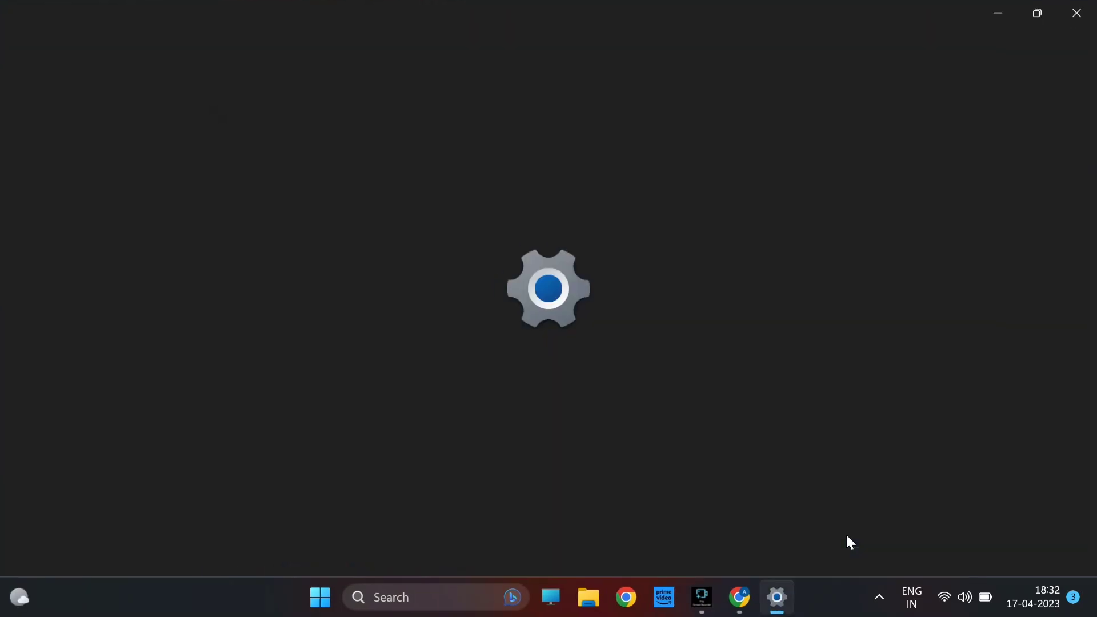
{"action": "scroll", "coordinate": [575, 411], "scroll_direction": "down", "scroll_amount": 5}
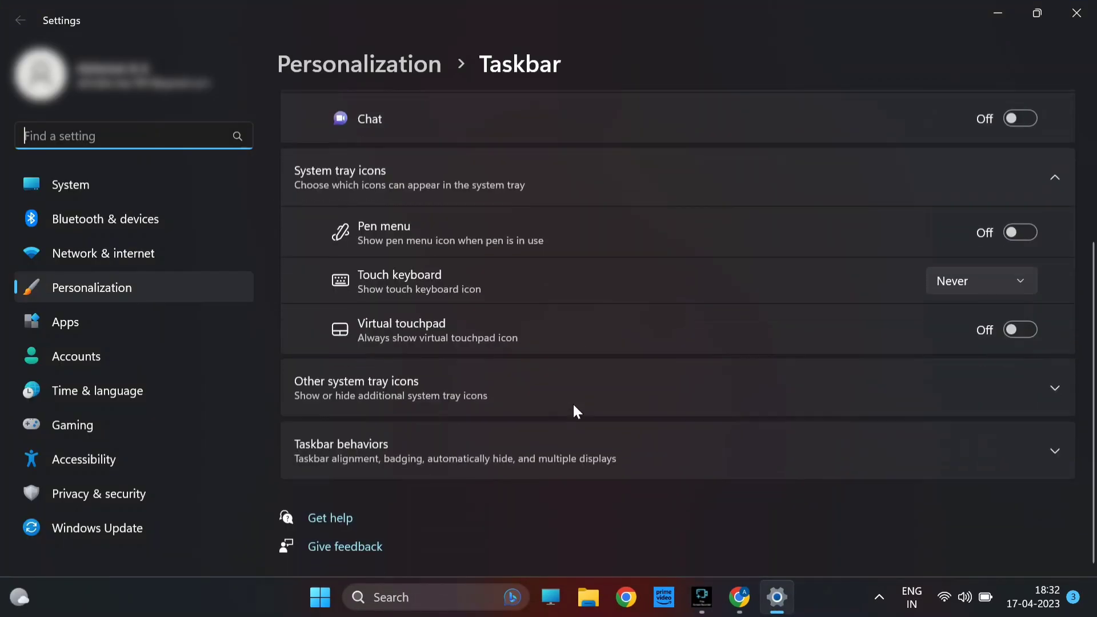
{"action": "left_click", "coordinate": [725, 464]}
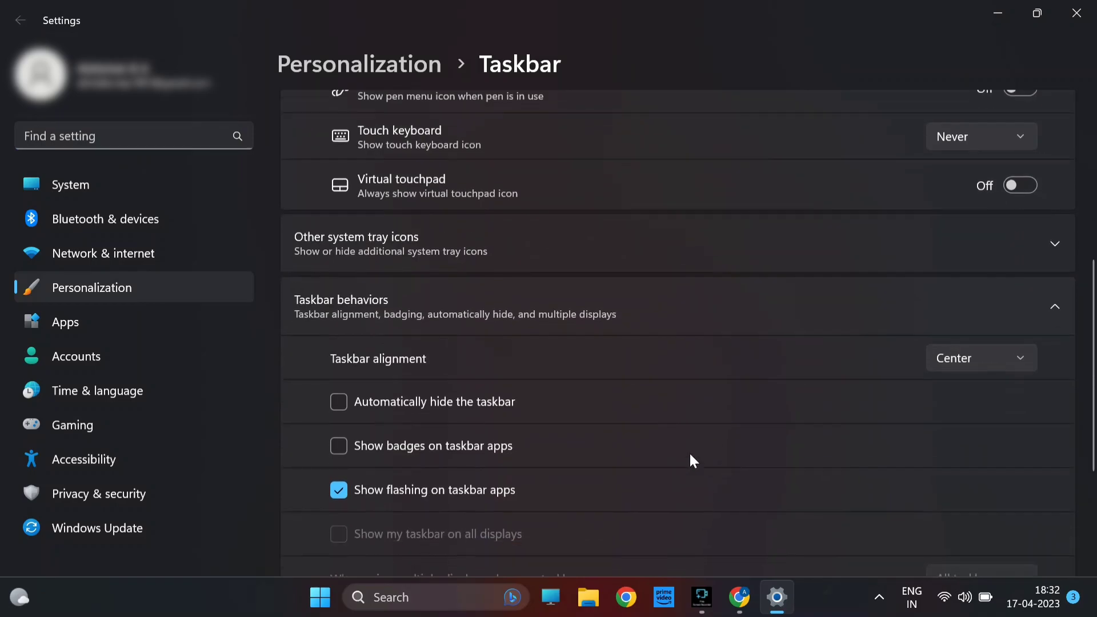
{"action": "left_click", "coordinate": [338, 404]}
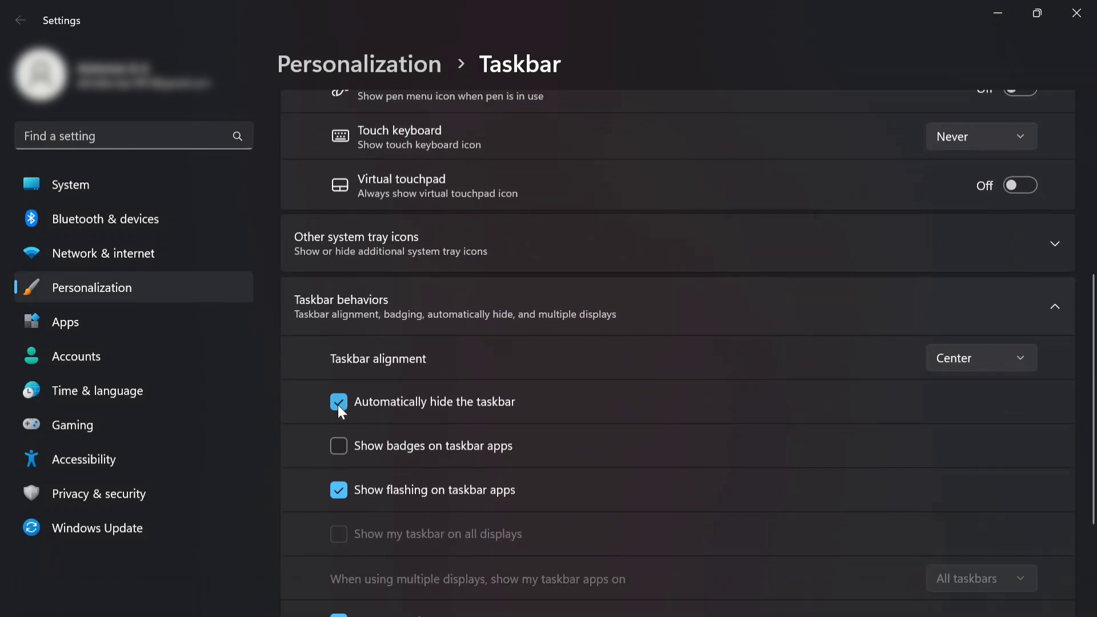
{"action": "scroll", "coordinate": [726, 437], "scroll_direction": "up", "scroll_amount": 5}
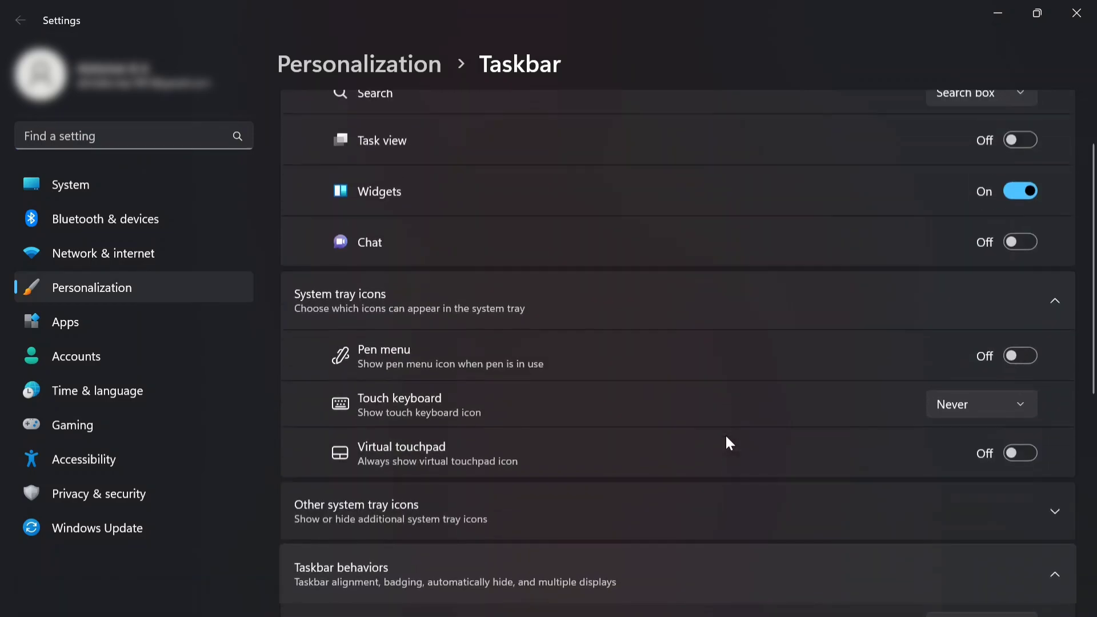
{"action": "left_click", "coordinate": [1075, 22]}
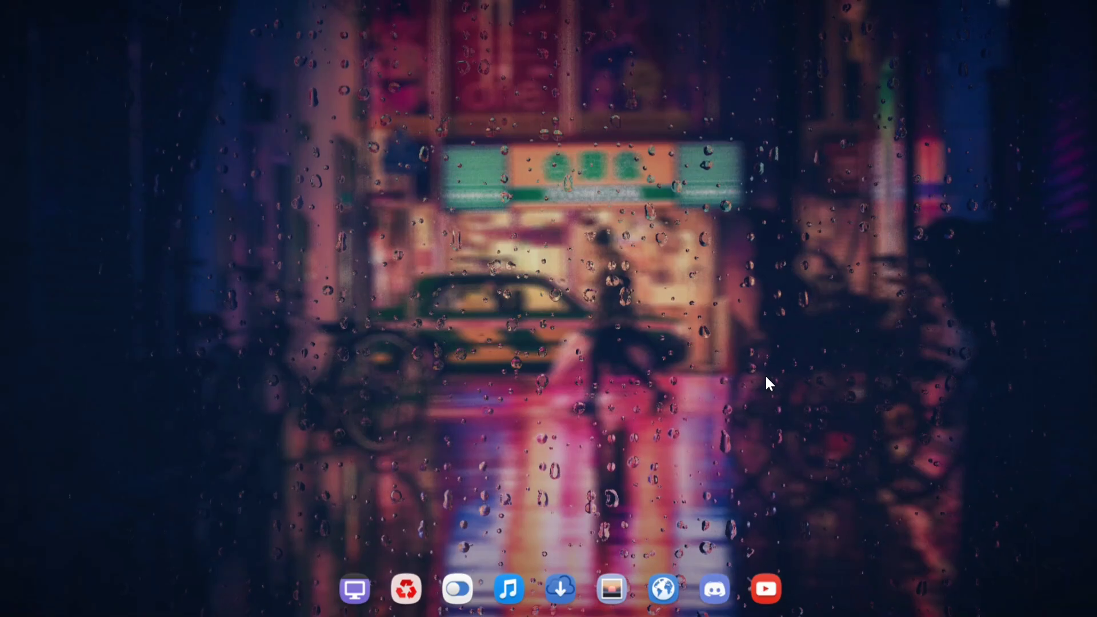
{"action": "left_click", "coordinate": [733, 583]}
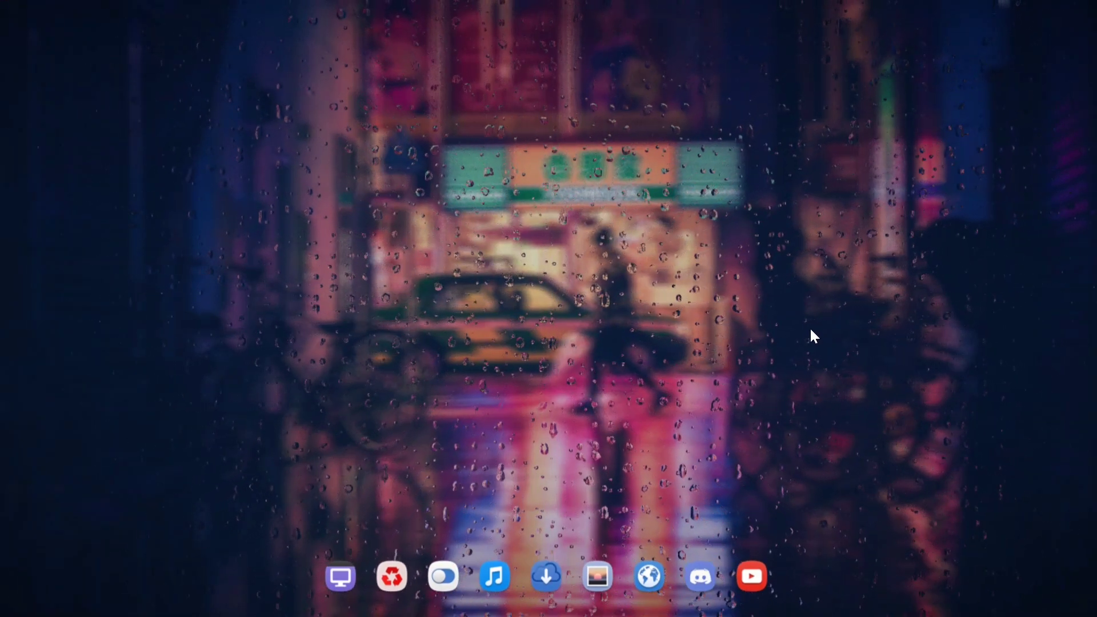
{"action": "left_click", "coordinate": [774, 265]}
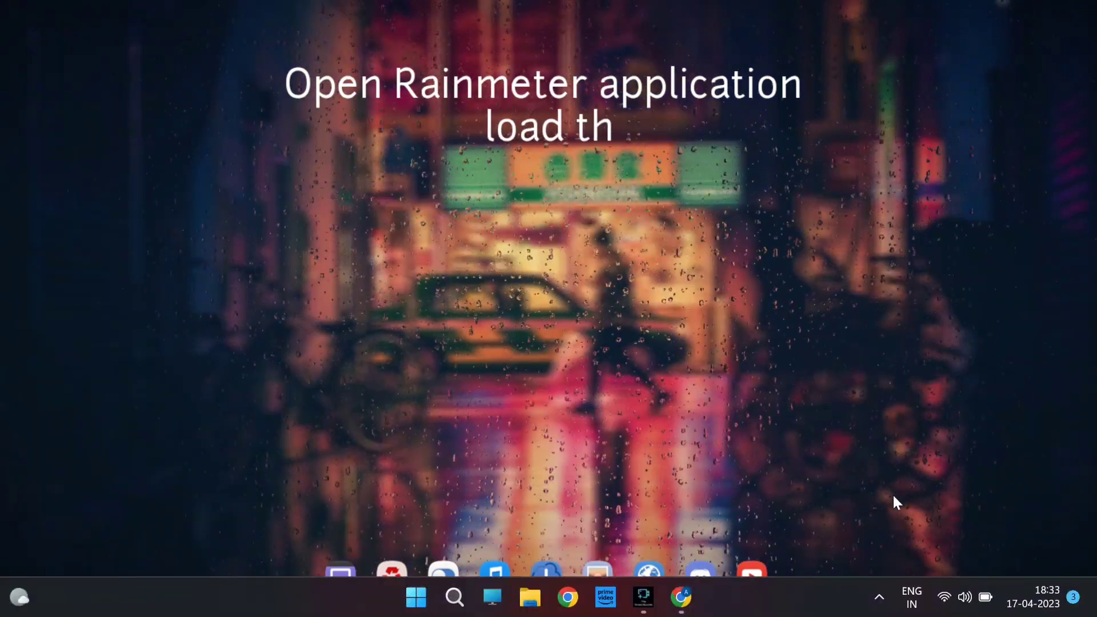
Step: Open Rainmeter's skin manager from the system tray and load Date.ini from the Vecto Date folder
{"action": "left_click", "coordinate": [879, 600]}
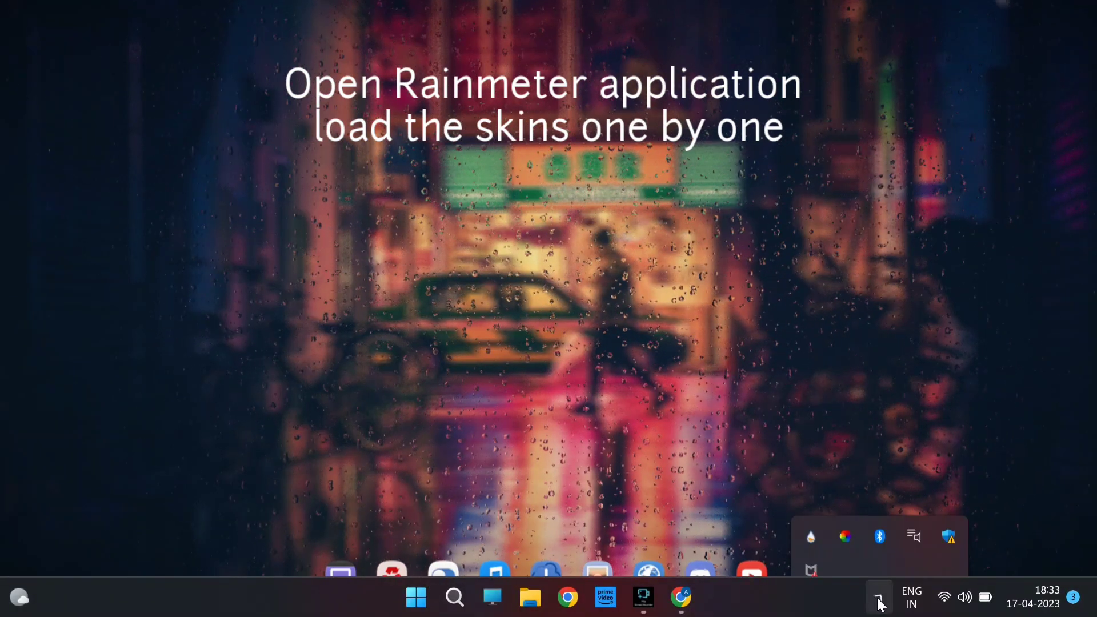
{"action": "left_click", "coordinate": [815, 513]}
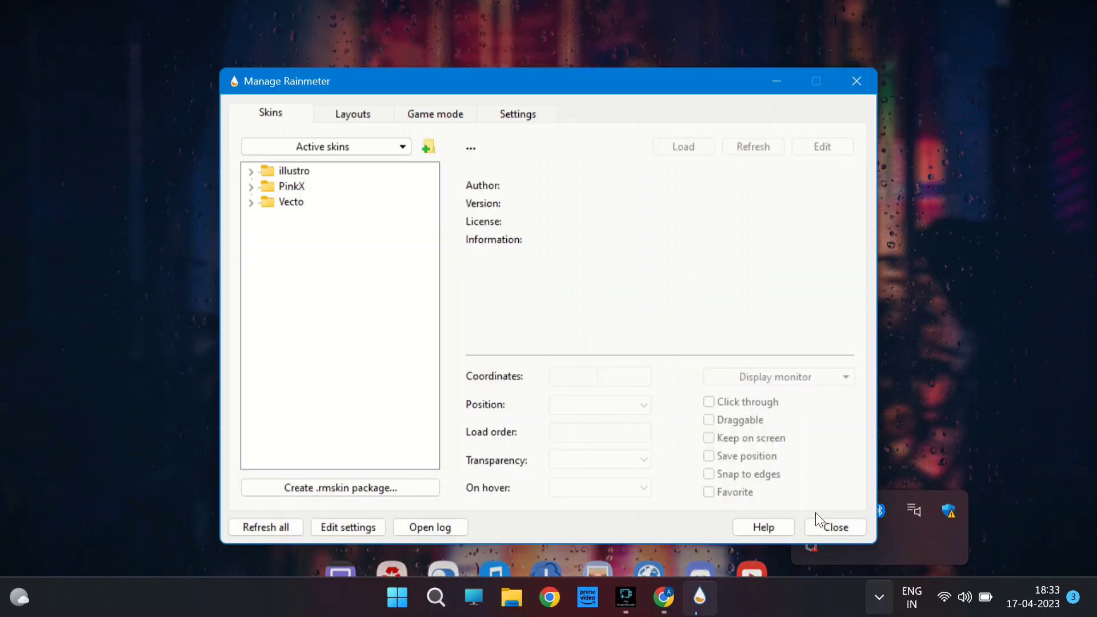
{"action": "left_click", "coordinate": [250, 206]}
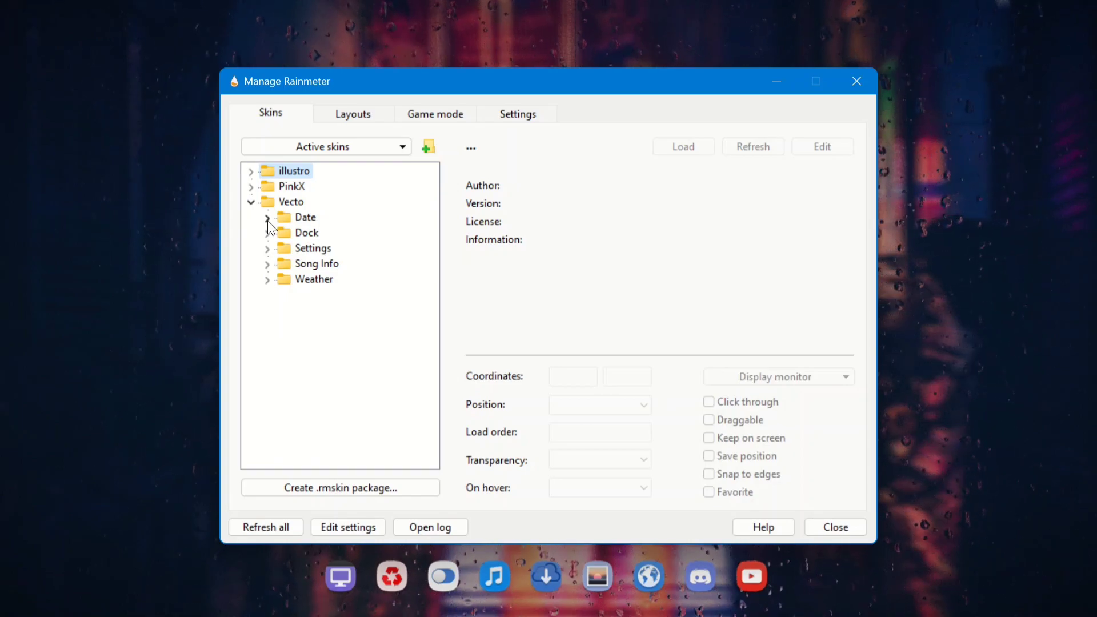
{"action": "left_click", "coordinate": [267, 219]}
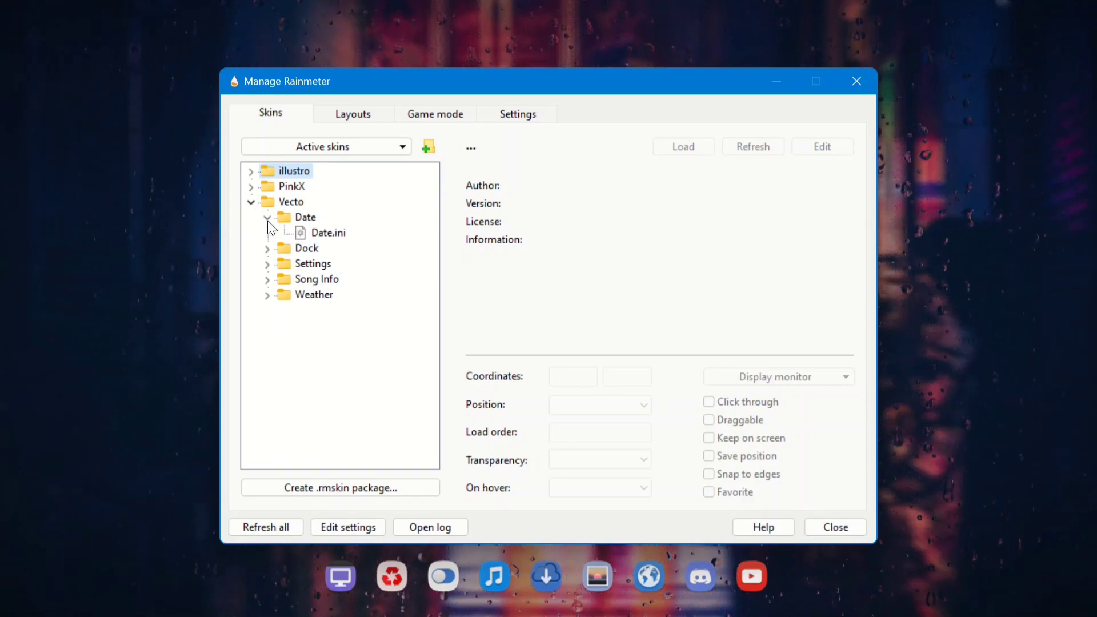
{"action": "left_click", "coordinate": [329, 234]}
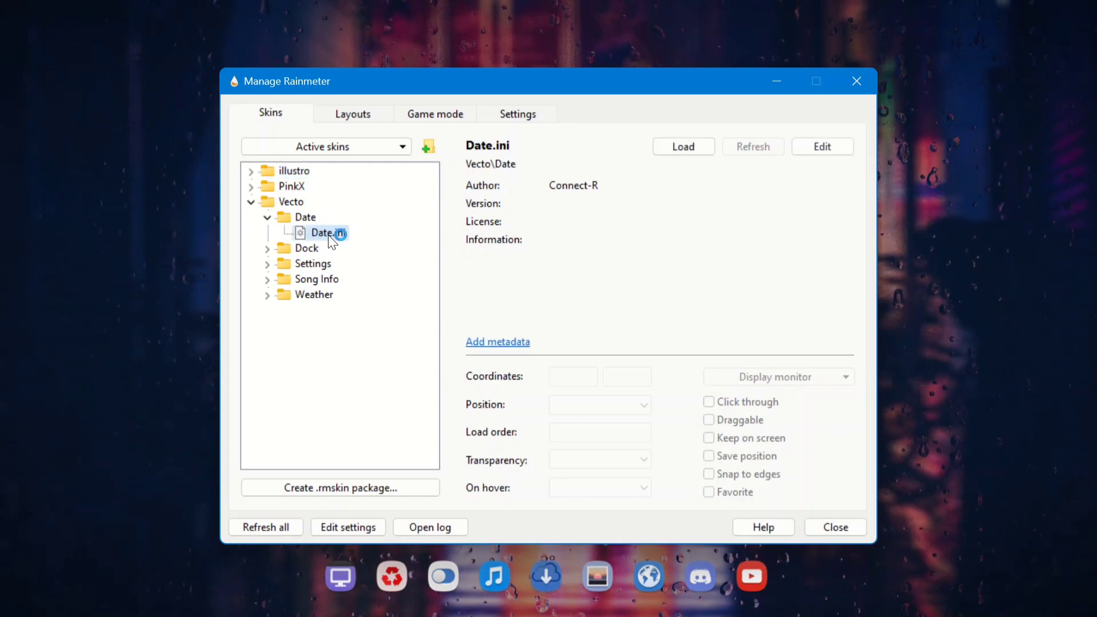
{"action": "left_click", "coordinate": [678, 150]}
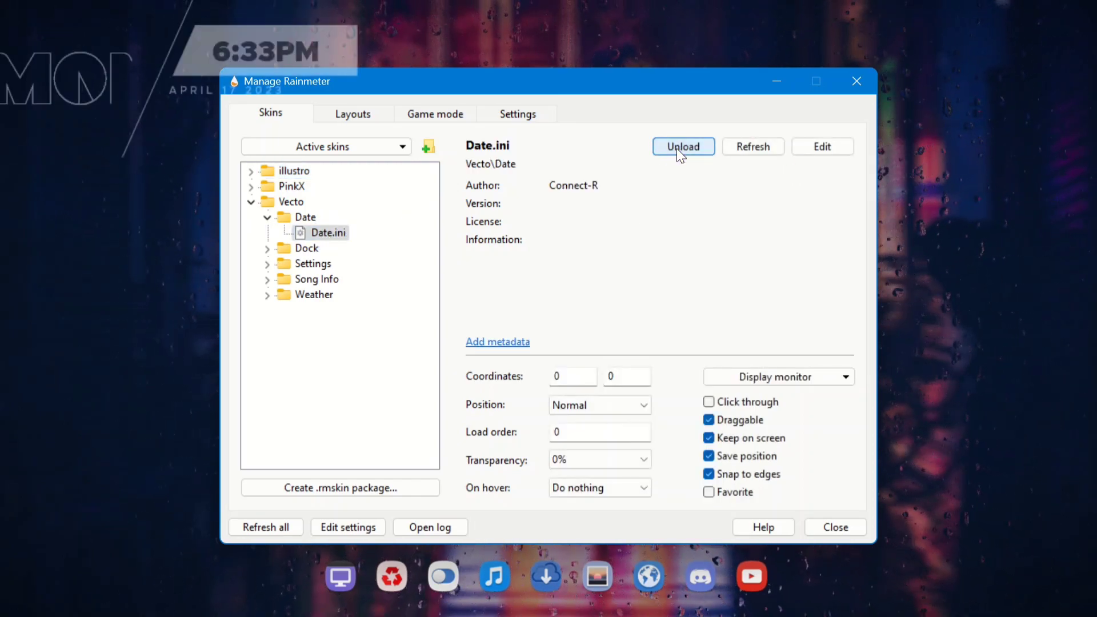
Step: Load Dock.ini from the Vecto Dock folder and close the skin manager
{"action": "left_click", "coordinate": [266, 250]}
{"action": "left_click", "coordinate": [324, 263]}
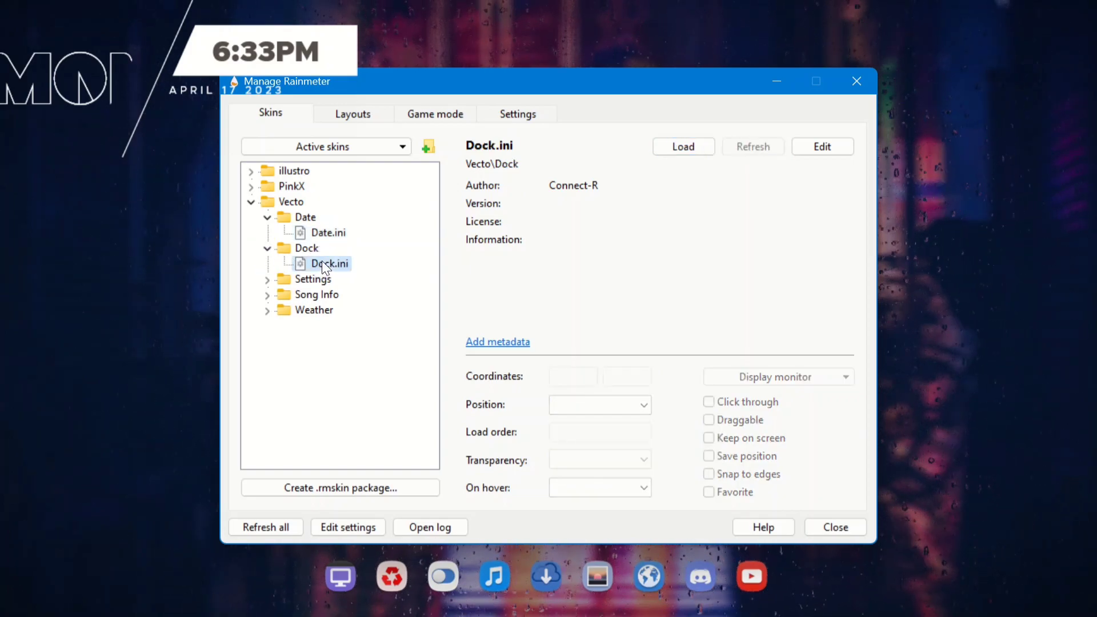
{"action": "left_click", "coordinate": [684, 149]}
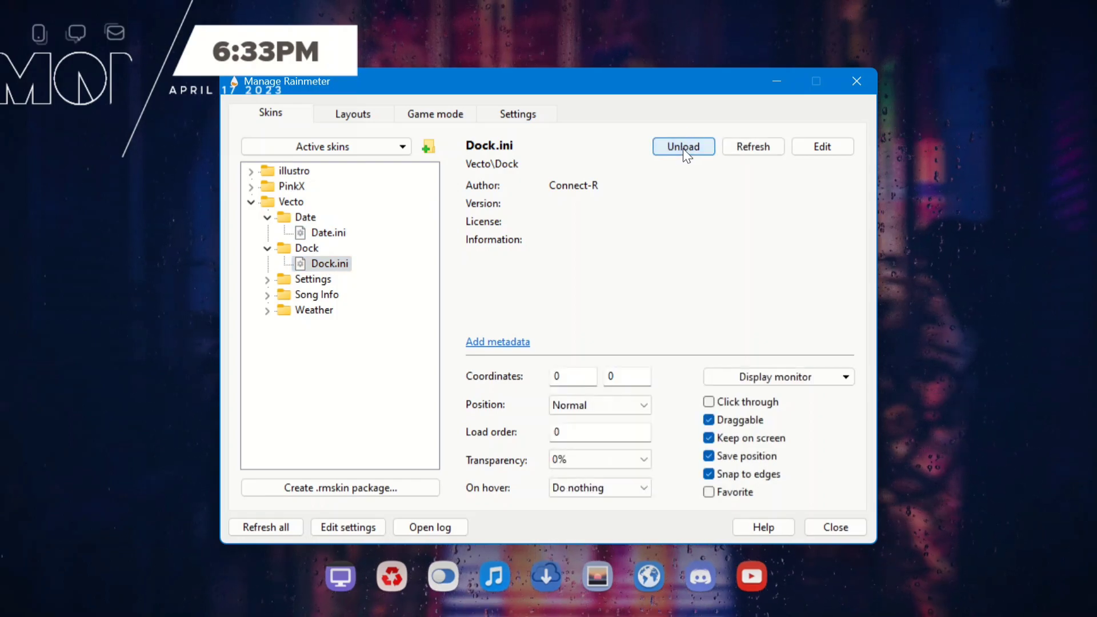
{"action": "left_click", "coordinate": [857, 82]}
Step: Try placing the Vecto date skin at the desktop's upper centre, with the three-icon Vecto dock beneath the date
{"action": "left_click_drag", "start_coordinate": [123, 84], "coordinate": [149, 81]}
{"action": "left_click_drag", "start_coordinate": [94, 31], "coordinate": [283, 197]}
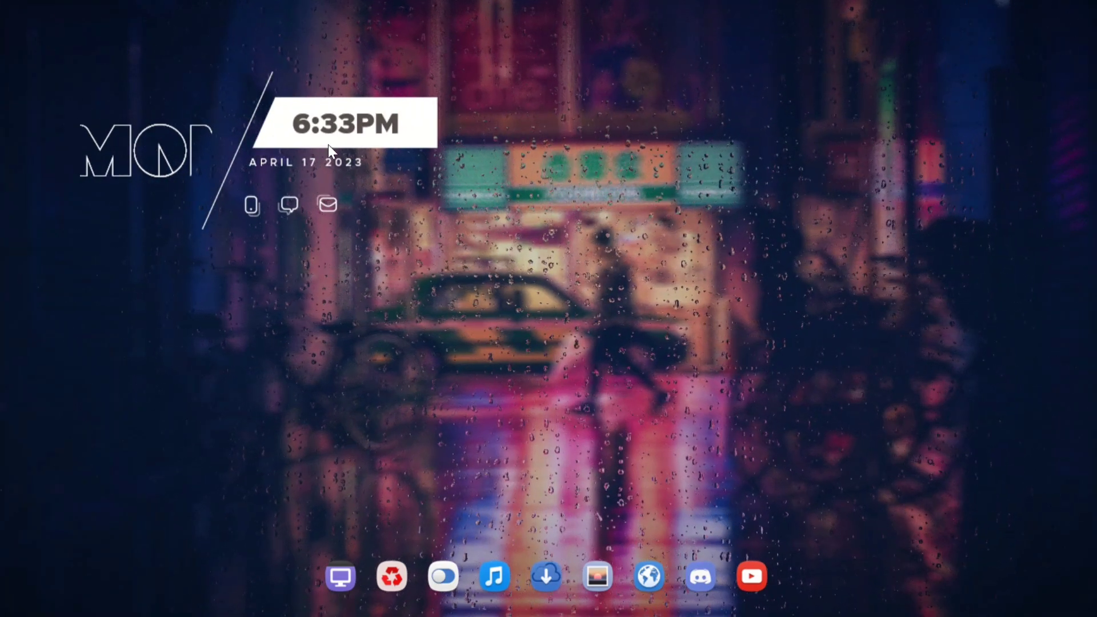
{"action": "left_click_drag", "start_coordinate": [333, 140], "coordinate": [609, 69]}
{"action": "left_click_drag", "start_coordinate": [288, 211], "coordinate": [560, 141]}
Step: Move the Vecto date skin to the desktop's left edge at mid-height and align the three-icon Vecto dock just beneath the date line
{"action": "left_click_drag", "start_coordinate": [625, 68], "coordinate": [284, 242]}
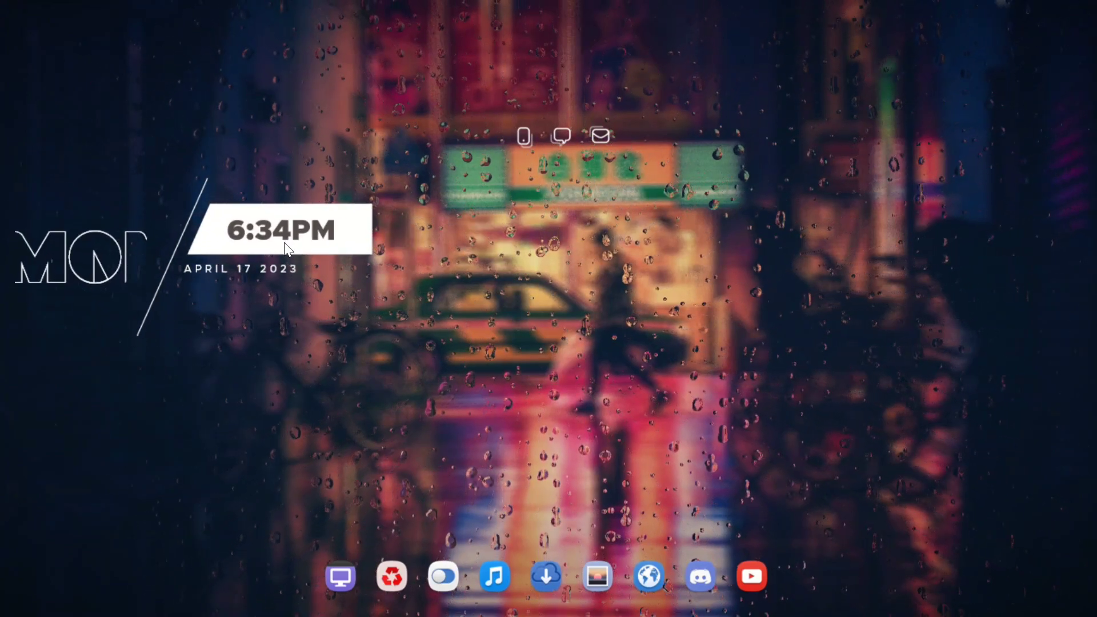
{"action": "left_click_drag", "start_coordinate": [594, 141], "coordinate": [257, 310]}
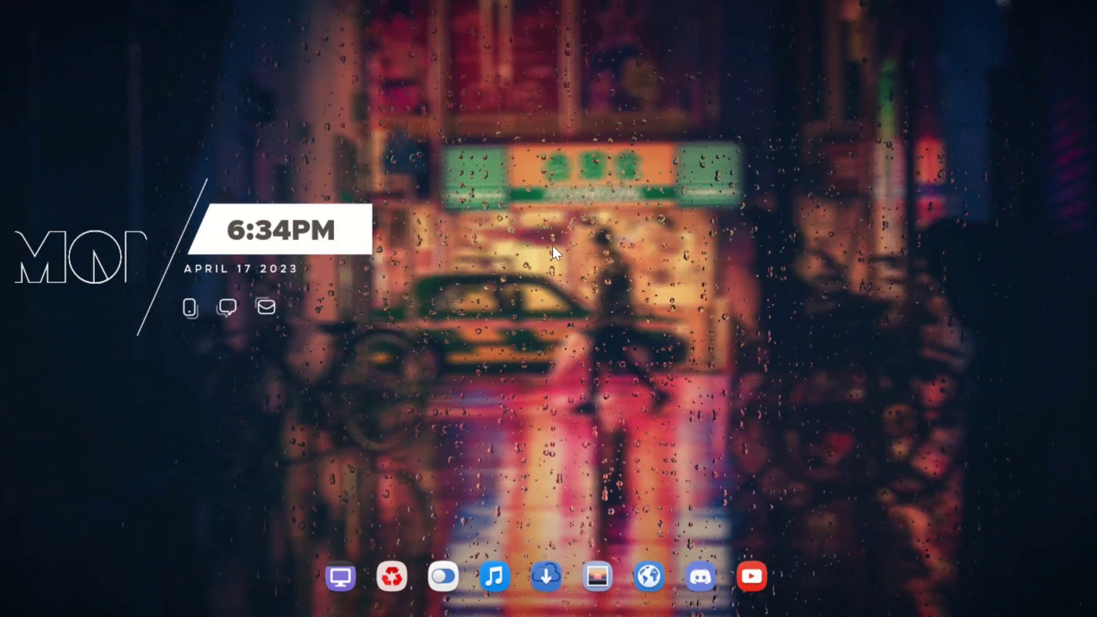
{"action": "left_click_drag", "start_coordinate": [206, 314], "coordinate": [212, 372]}
{"action": "left_click_drag", "start_coordinate": [233, 250], "coordinate": [230, 300]}
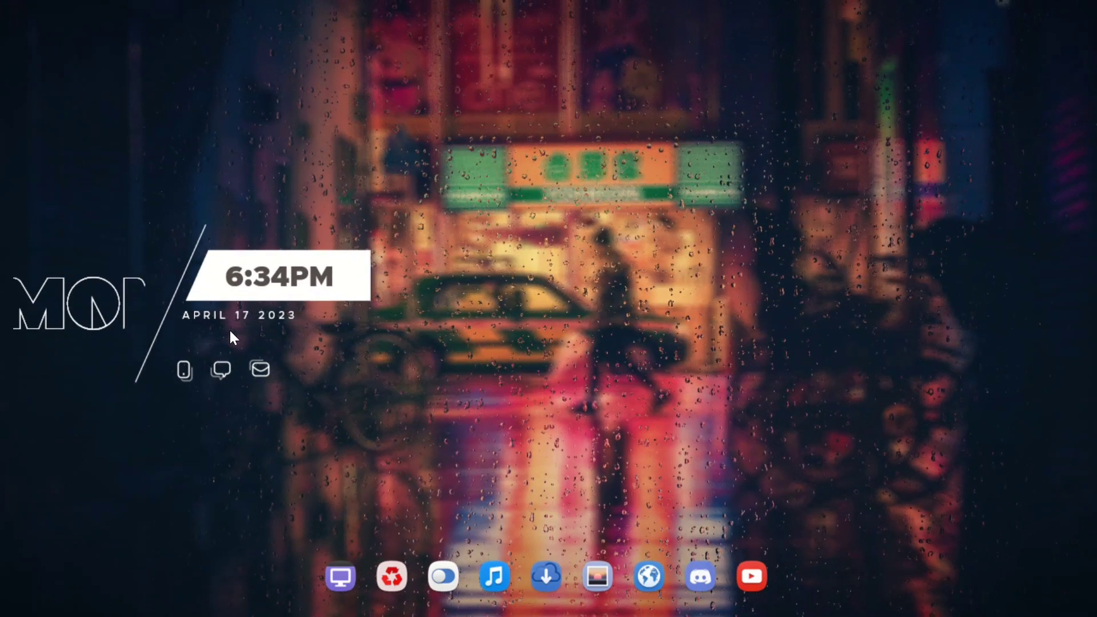
{"action": "mouse_move", "coordinate": [228, 365]}
{"action": "left_mouse_down"}
{"action": "mouse_move", "coordinate": [257, 377]}
{"action": "mouse_move", "coordinate": [224, 377]}
{"action": "mouse_move", "coordinate": [257, 375]}
{"action": "mouse_move", "coordinate": [234, 369]}
{"action": "mouse_move", "coordinate": [240, 323]}
{"action": "mouse_move", "coordinate": [221, 360]}
{"action": "left_mouse_up"}
{"action": "left_click_drag", "start_coordinate": [242, 249], "coordinate": [222, 301]}
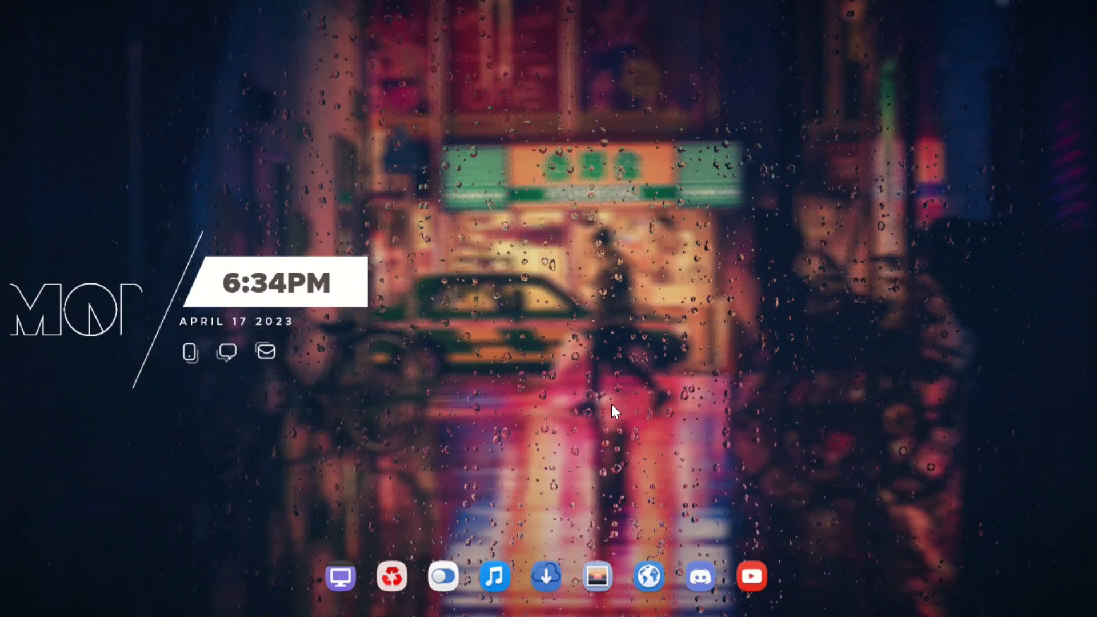